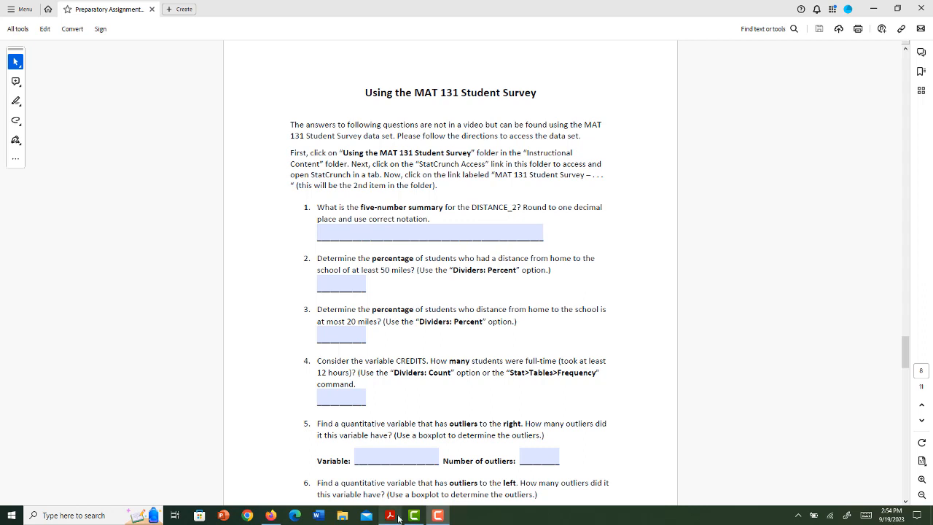
Switch to StatCrunch and compute column summary statistics for DISTANCE_2, placing the results window over the middle of the data table
{"action": "mouse_move", "coordinate": [390, 516]}
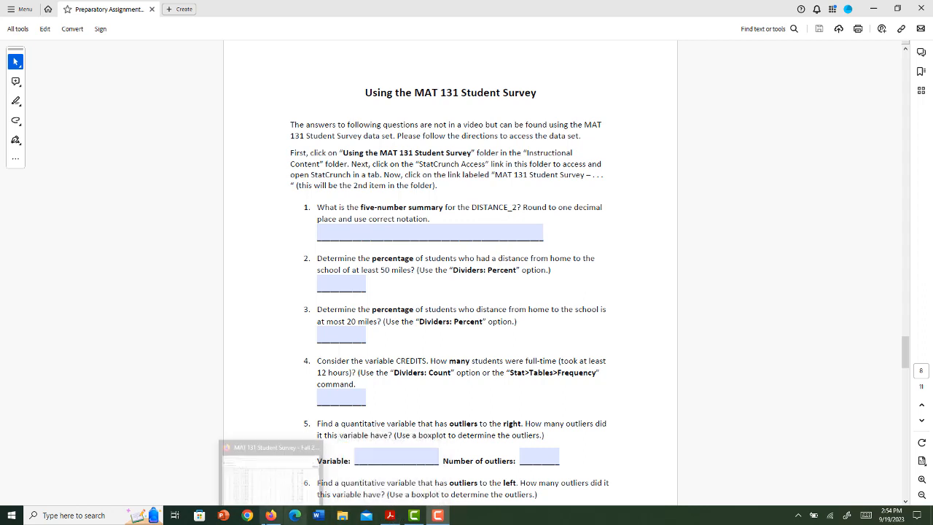
{"action": "left_click", "coordinate": [270, 514]}
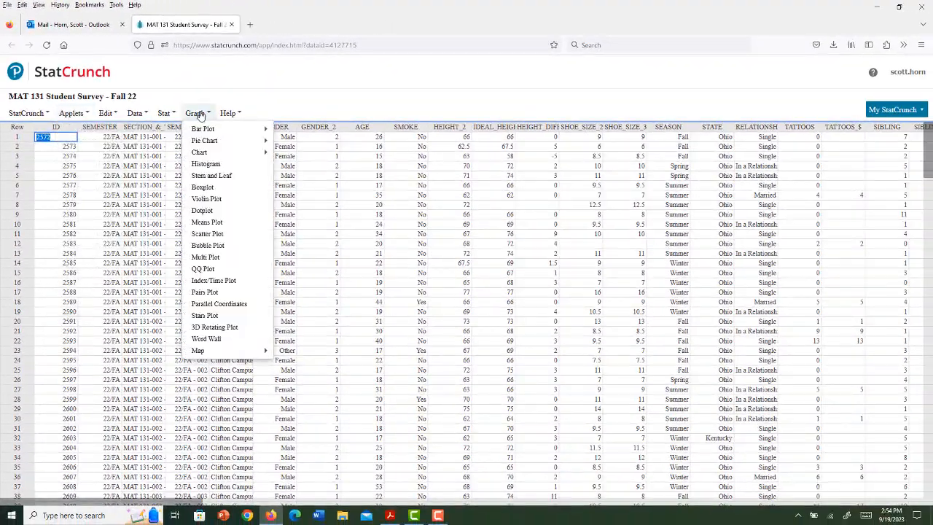
{"action": "mouse_move", "coordinate": [172, 117]}
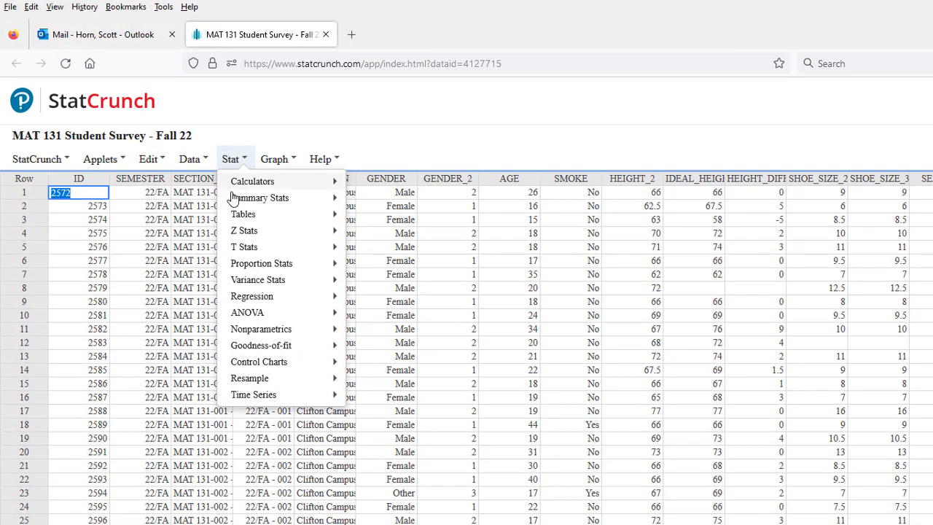
{"action": "mouse_move", "coordinate": [233, 198]}
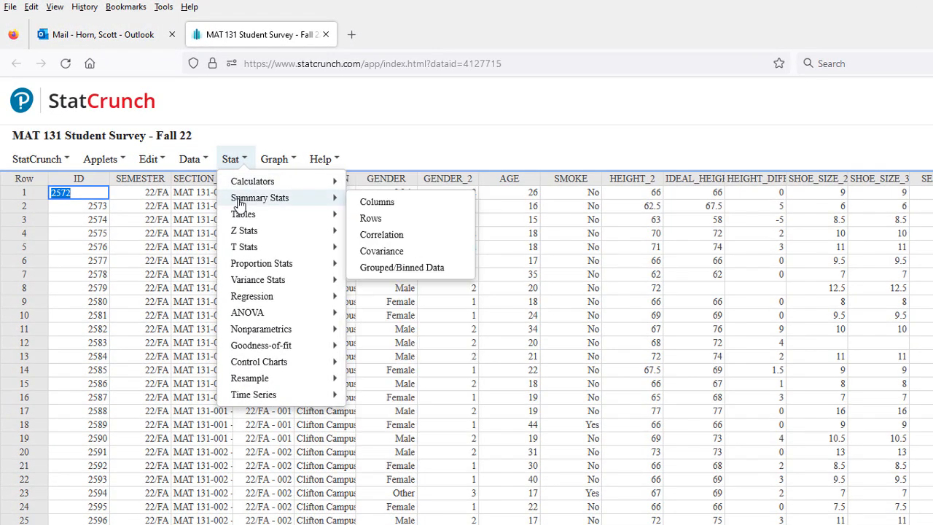
{"action": "left_click", "coordinate": [377, 203]}
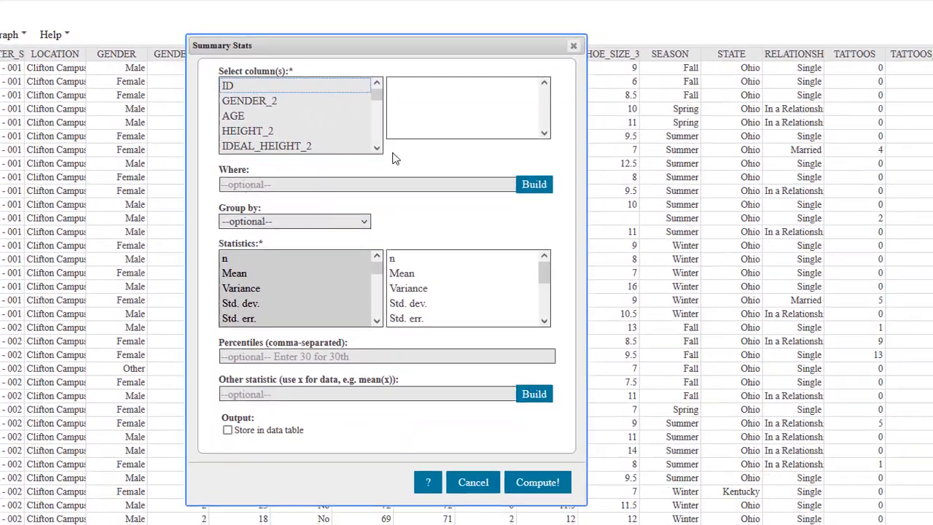
{"action": "left_click", "coordinate": [376, 149]}
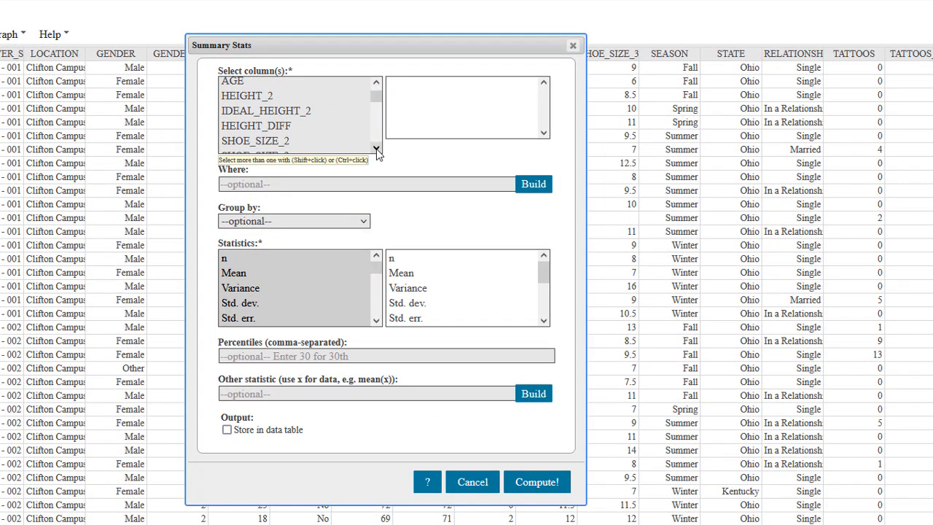
{"action": "left_click", "coordinate": [376, 149]}
{"action": "left_click", "coordinate": [376, 149]}
{"action": "left_click", "coordinate": [376, 148]}
{"action": "left_click", "coordinate": [376, 149]}
{"action": "left_click", "coordinate": [376, 149]}
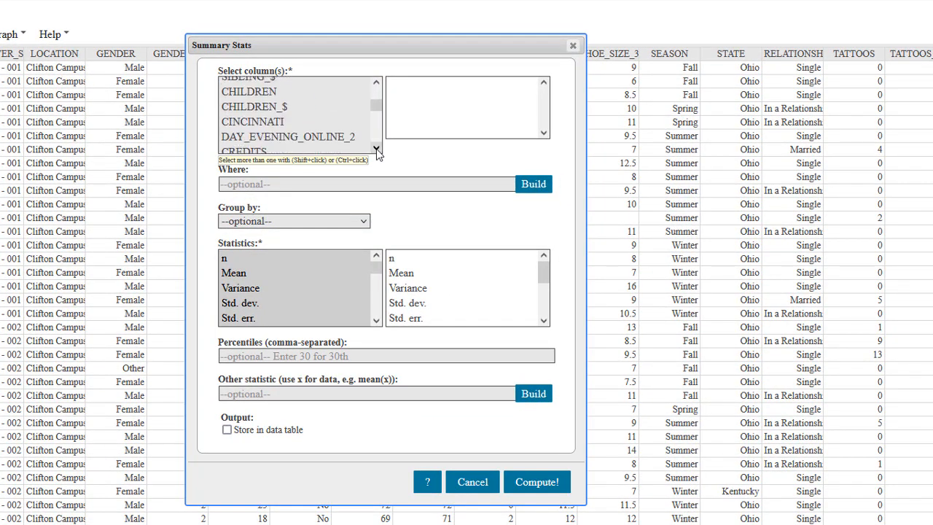
{"action": "left_click", "coordinate": [376, 149]}
{"action": "left_click", "coordinate": [376, 149]}
{"action": "left_click", "coordinate": [376, 148]}
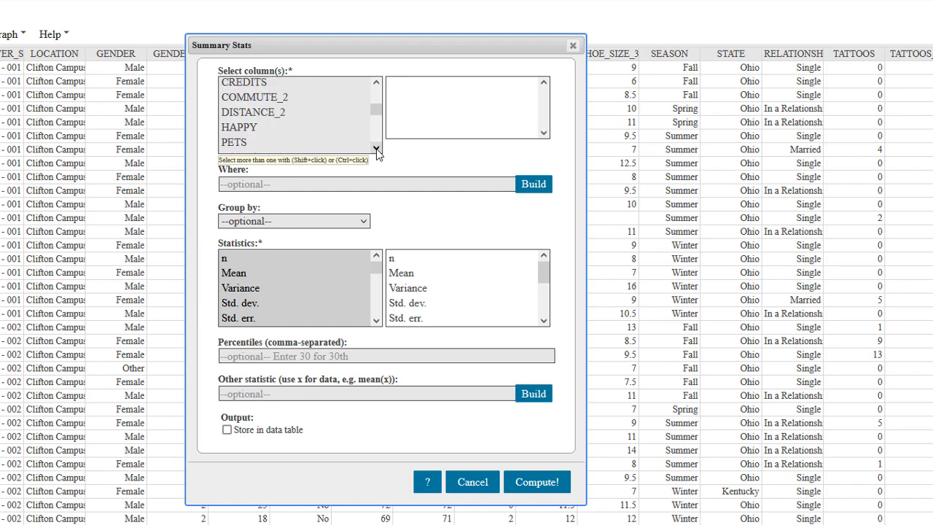
{"action": "left_click", "coordinate": [252, 112]}
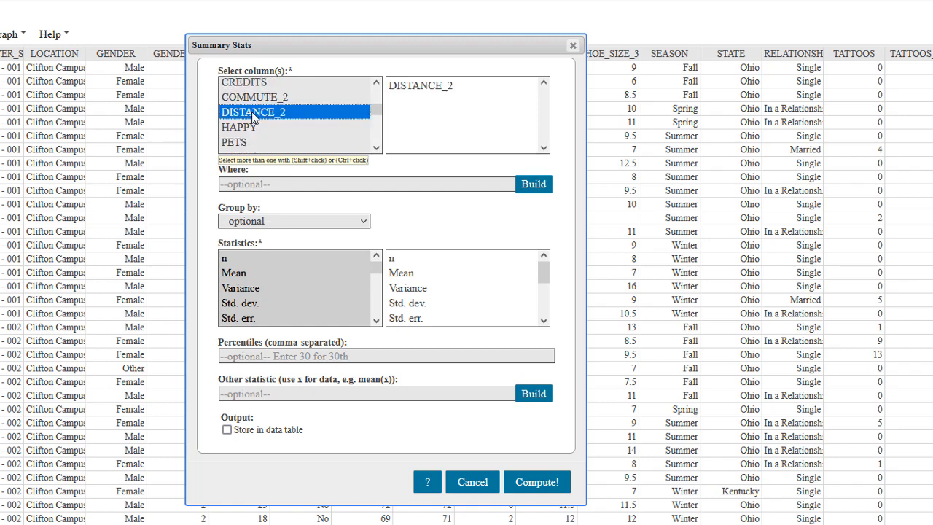
{"action": "left_click", "coordinate": [537, 482]}
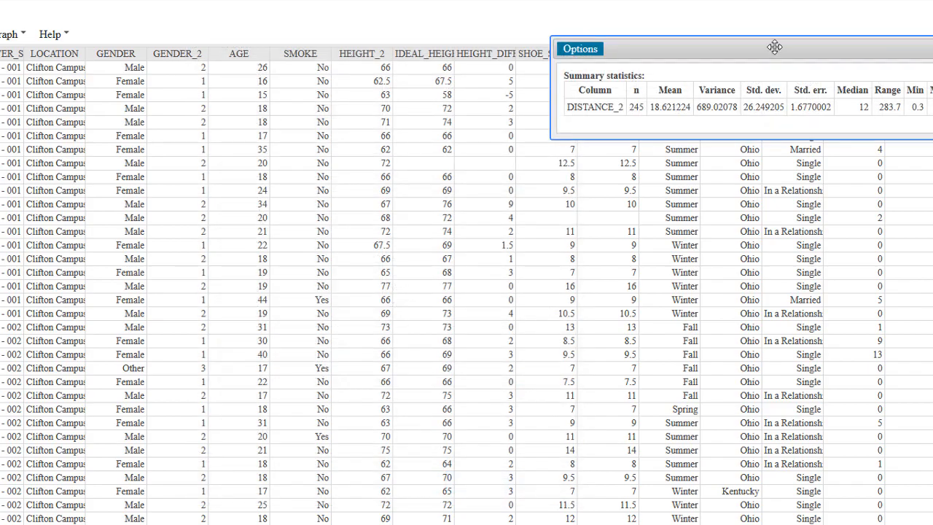
{"action": "left_click_drag", "start_coordinate": [715, 46], "coordinate": [411, 95]}
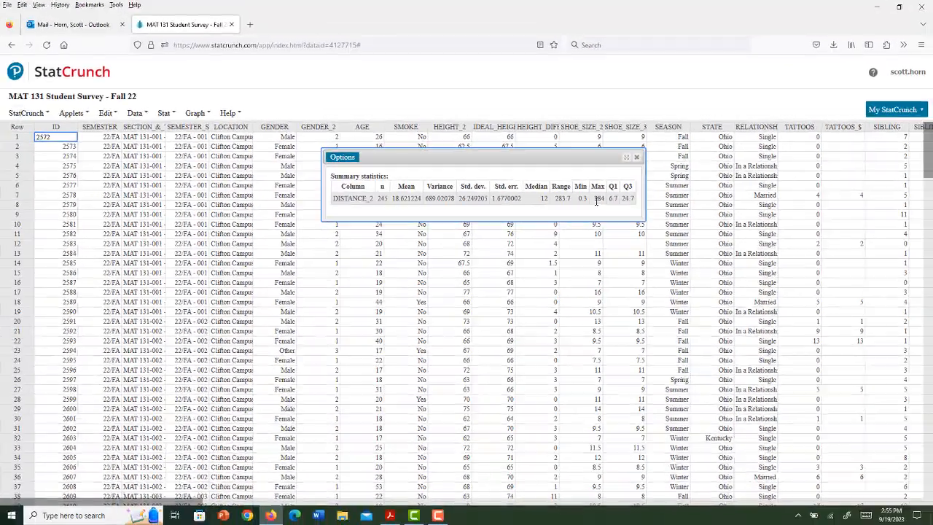
Switch to the PDF worksheet and begin the question 1 answer with "Min = 0.3, Q1 = 6.7, M = 12, Q3 ="
{"action": "key", "text": "alt+Tab"}
{"action": "left_click", "coordinate": [348, 235]}
{"action": "type", "text": "M"}
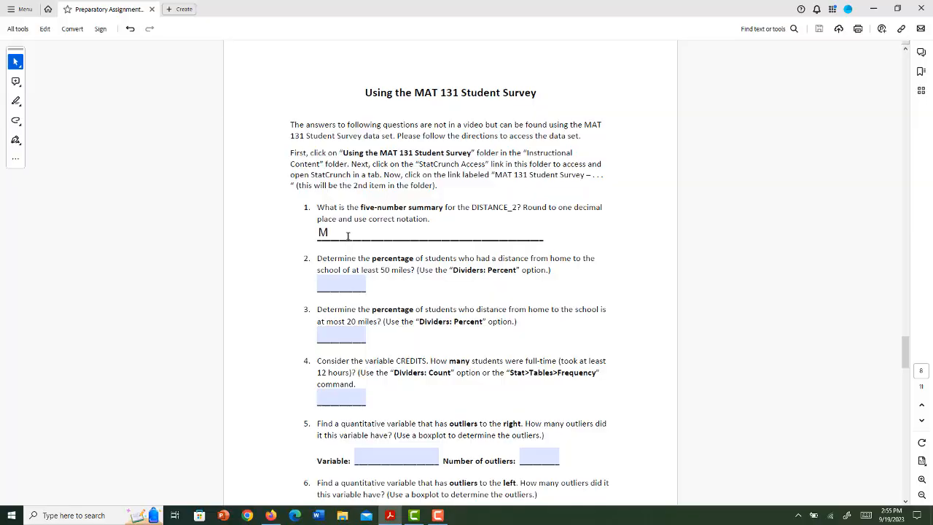
{"action": "type", "text": "in = 0.3,"}
{"action": "left_click", "coordinate": [392, 516]}
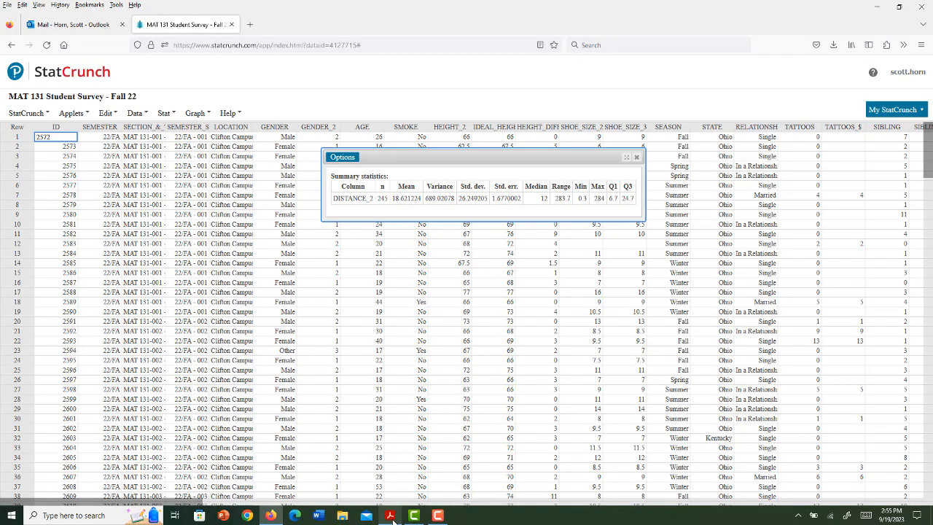
{"action": "left_click", "coordinate": [392, 517]}
{"action": "type", "text": ", "}
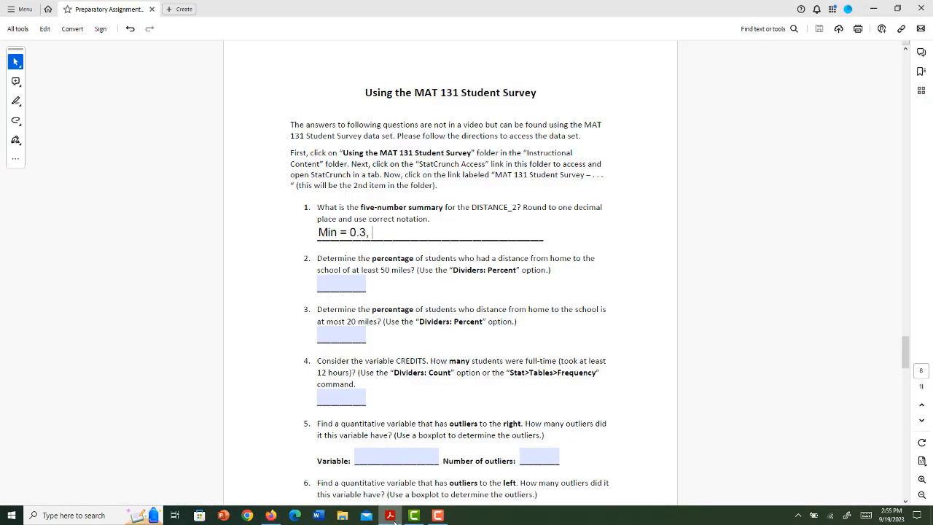
{"action": "type", "text": "Q1 = 6.7, M = 12, Q3 ="}
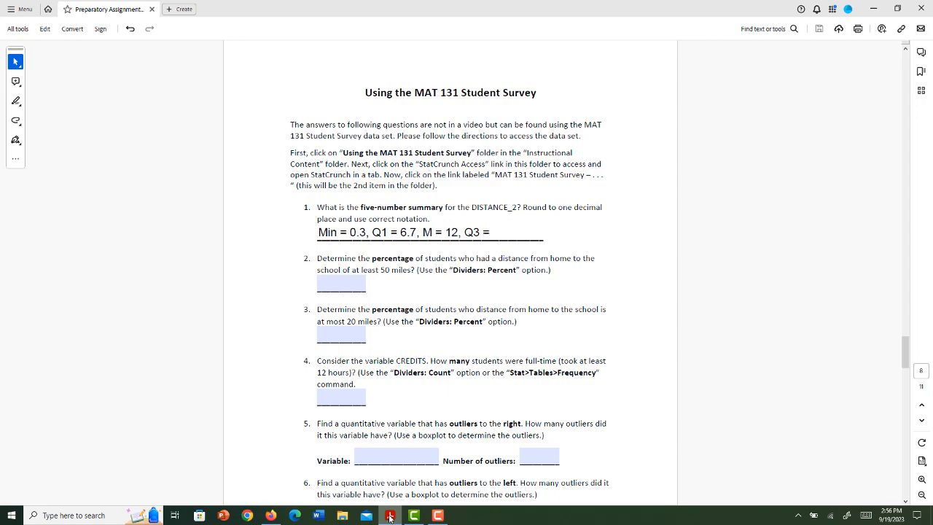
Check the StatCrunch results and complete the worksheet's five-number summary with Q3 = 24.7 and Max = 284
{"action": "left_click", "coordinate": [390, 518]}
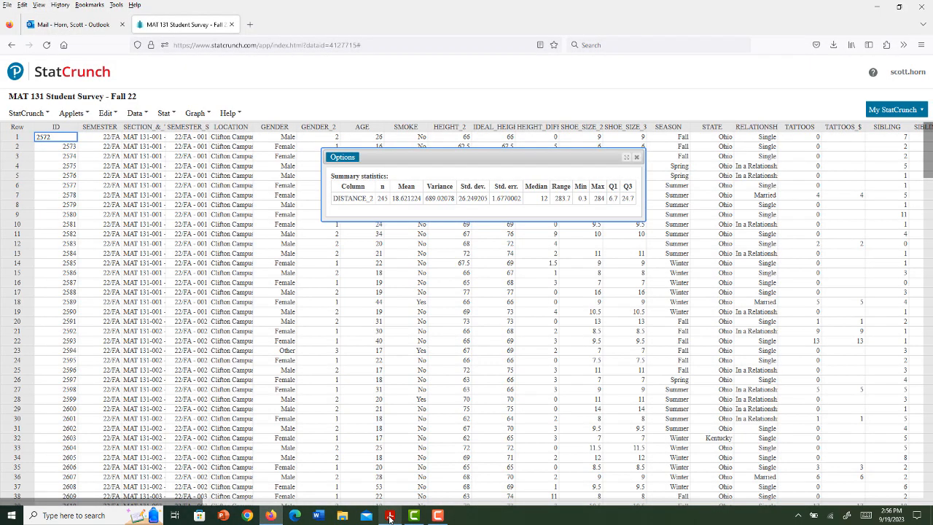
{"action": "left_click", "coordinate": [390, 518]}
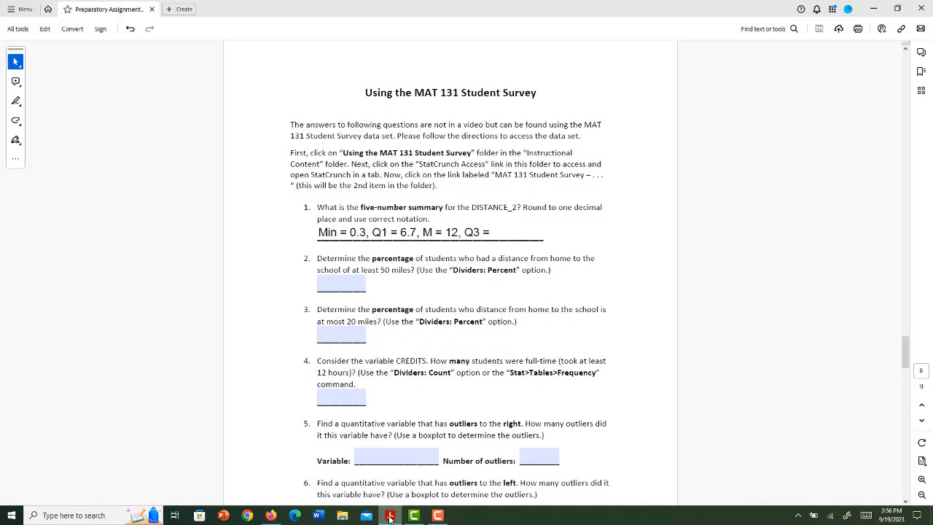
{"action": "type", "text": "24.7, Max ="}
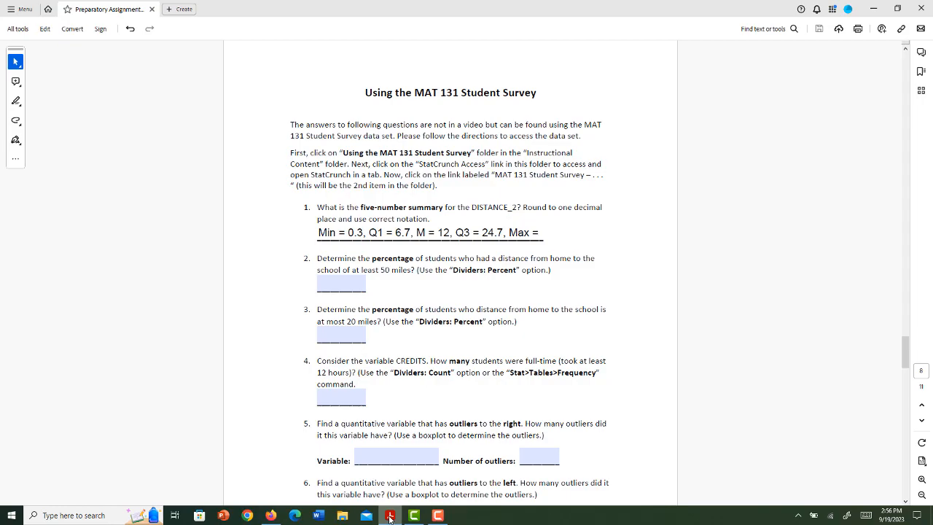
{"action": "left_click", "coordinate": [390, 516]}
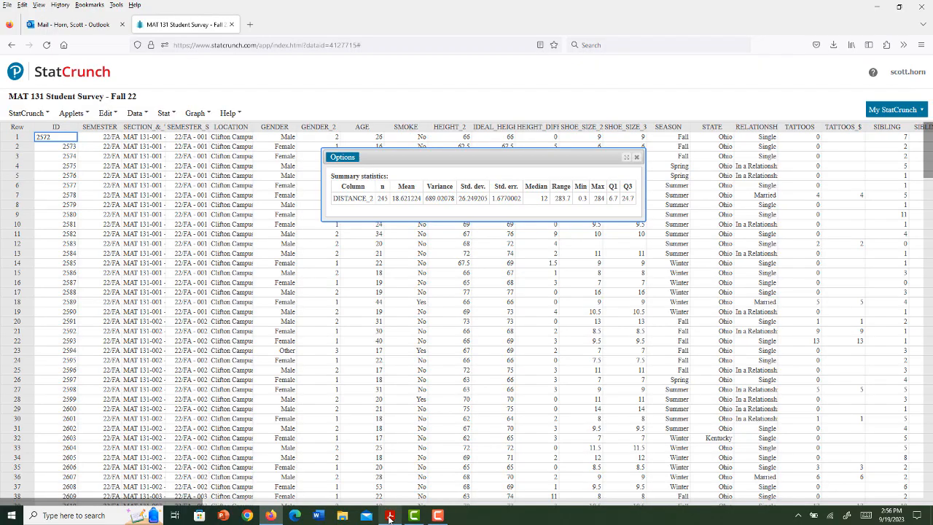
{"action": "left_click", "coordinate": [390, 515]}
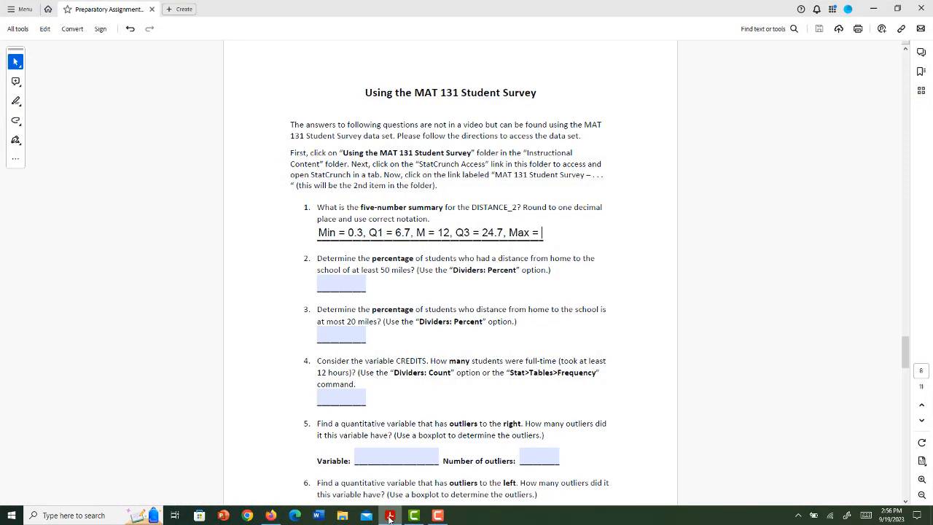
{"action": "type", "text": "284"}
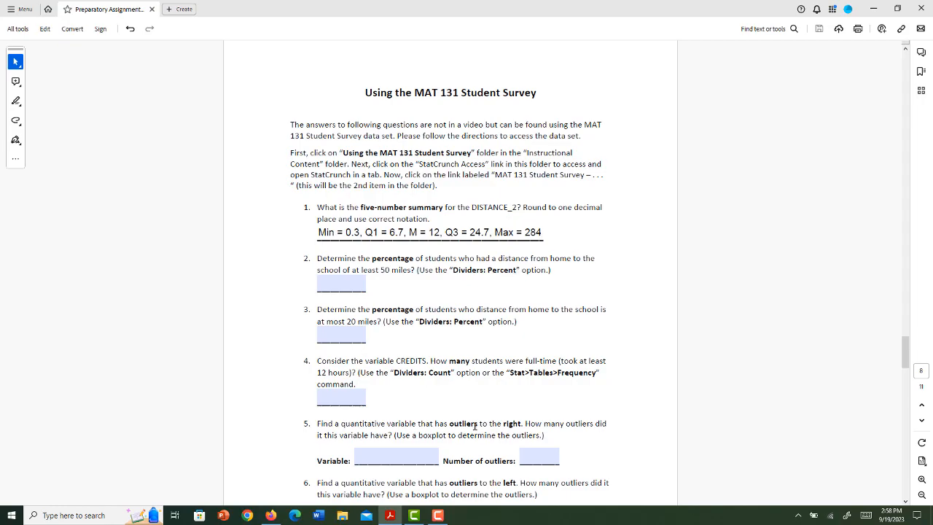
Switch to StatCrunch and close the DISTANCE_2 summary statistics results
{"action": "left_click", "coordinate": [271, 516]}
{"action": "left_click", "coordinate": [637, 157]}
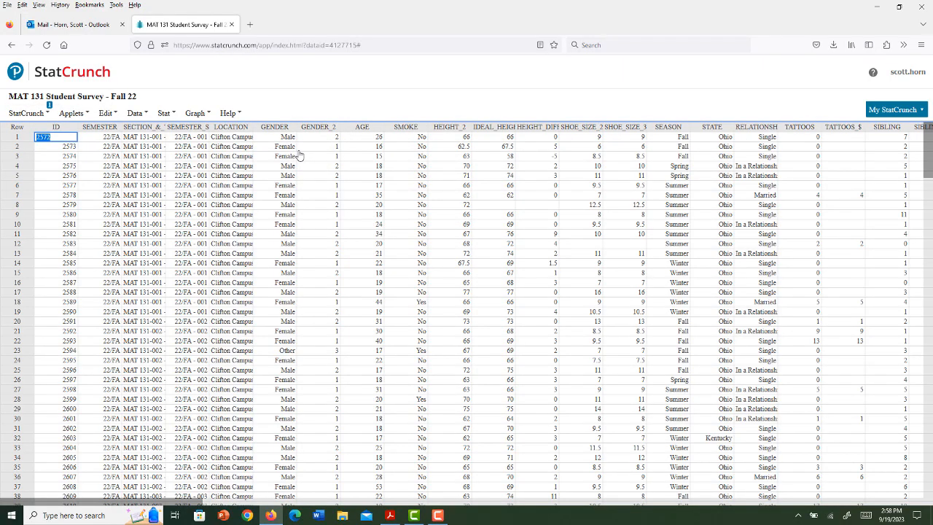
Start a boxplot of the survey data and choose DISTANCE_2 as its column
{"action": "left_click", "coordinate": [195, 113]}
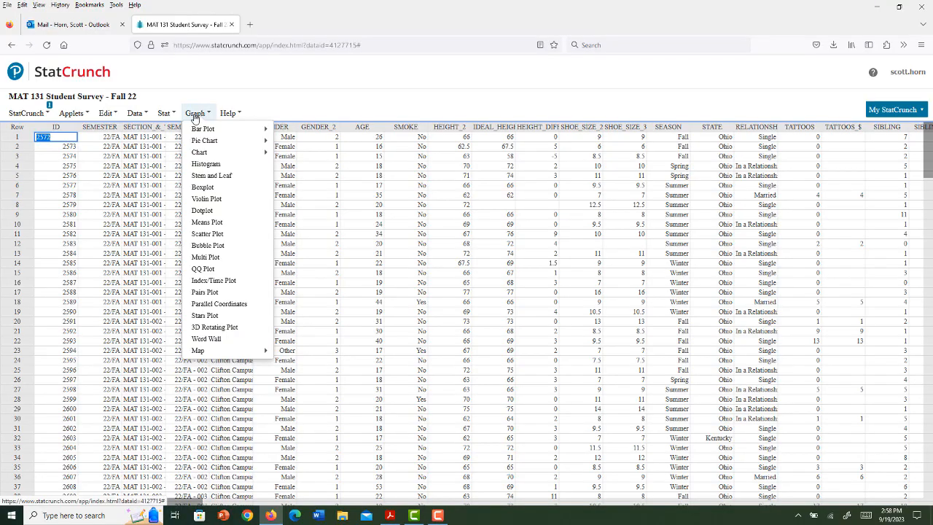
{"action": "mouse_move", "coordinate": [201, 165]}
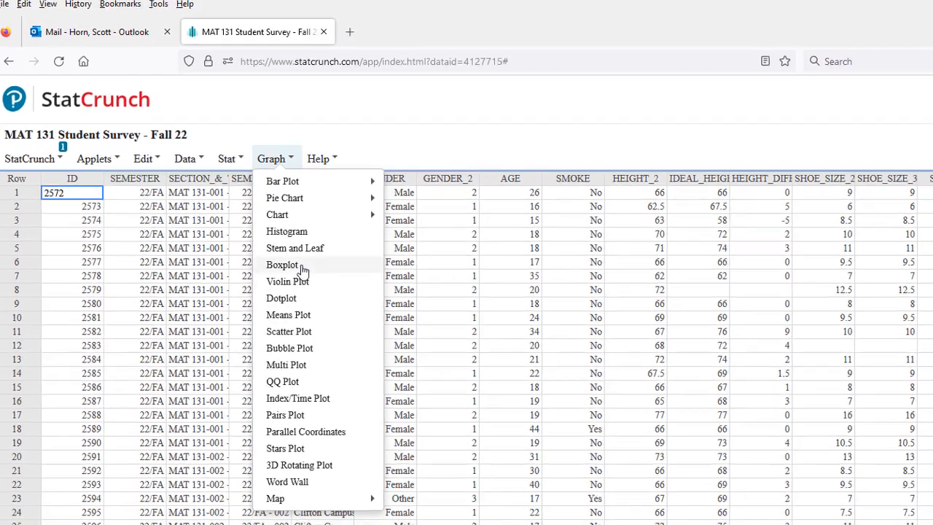
{"action": "left_click", "coordinate": [284, 265]}
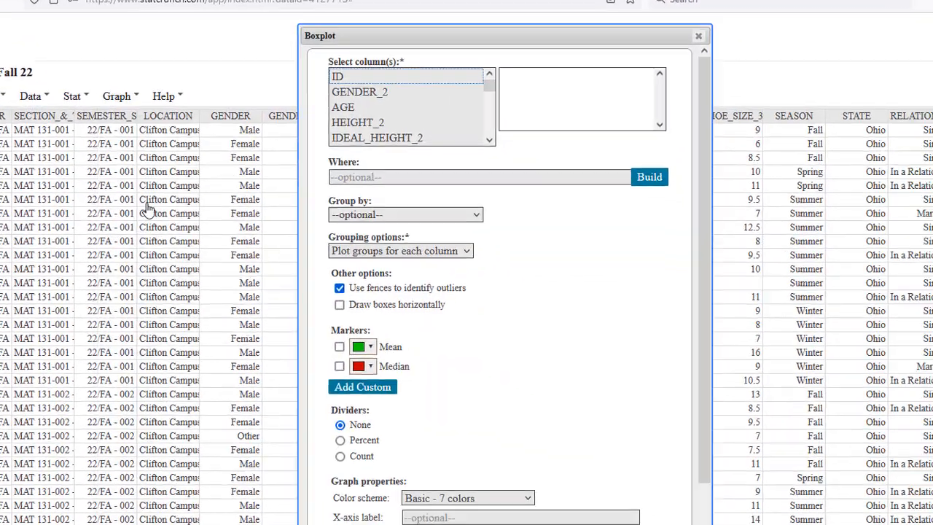
{"action": "left_click", "coordinate": [430, 116]}
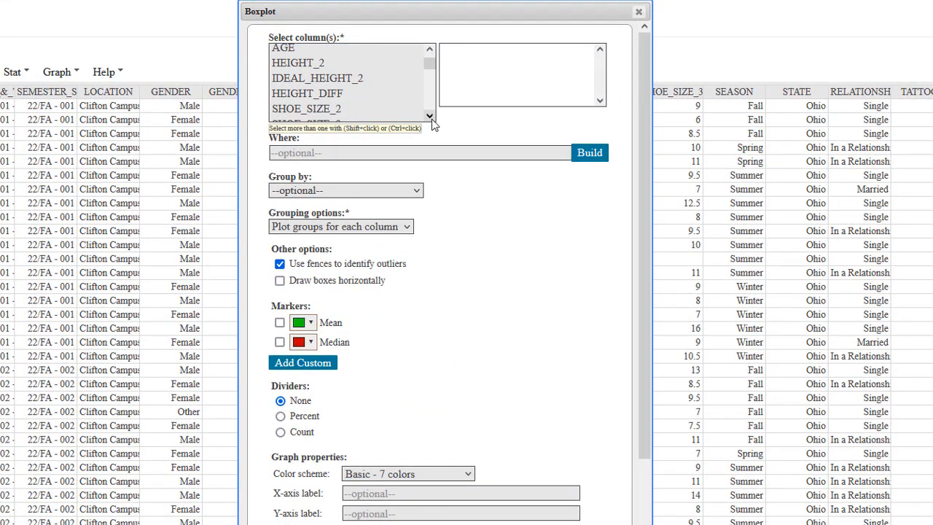
{"action": "left_click", "coordinate": [431, 119]}
{"action": "left_click", "coordinate": [432, 119]}
{"action": "left_click", "coordinate": [433, 120]}
{"action": "left_click", "coordinate": [432, 120]}
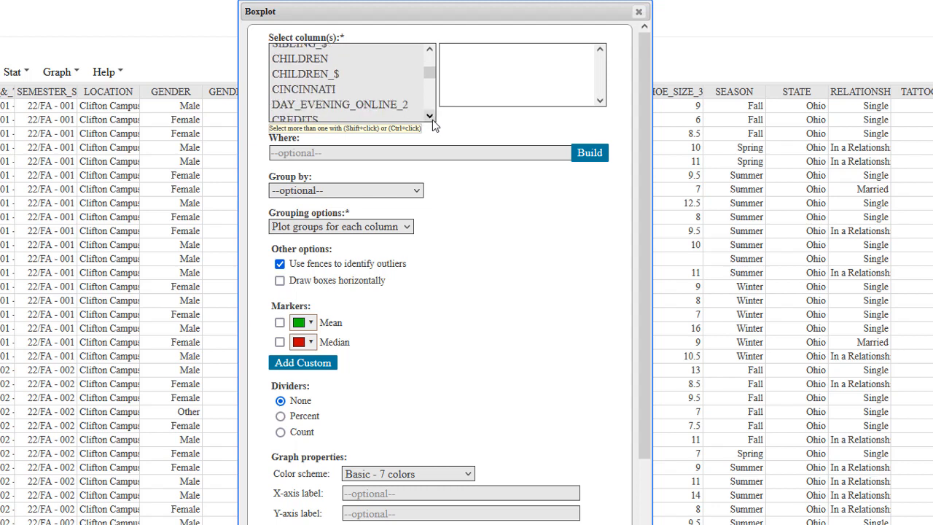
{"action": "left_click", "coordinate": [433, 120]}
{"action": "left_click", "coordinate": [433, 120]}
{"action": "left_click", "coordinate": [321, 80]}
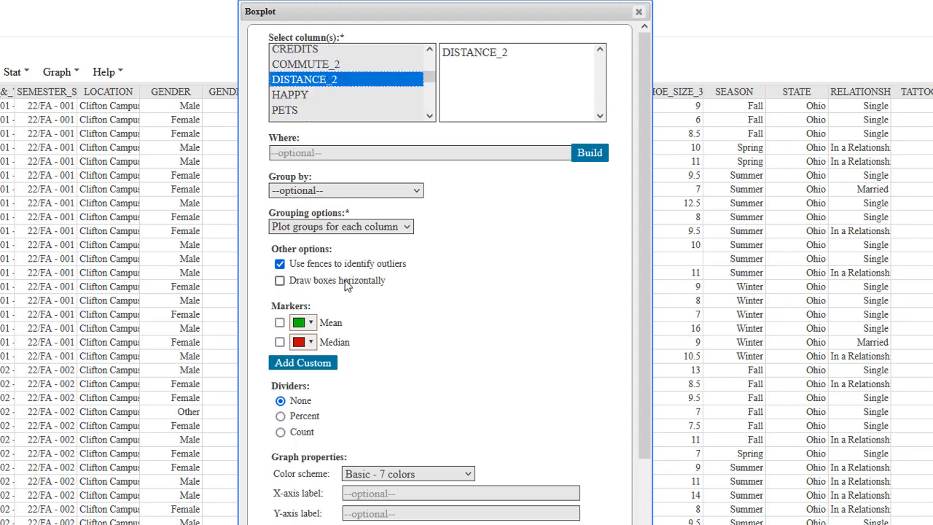
Have the boxplot drawn horizontally with dividers showing percent, and compute it
{"action": "left_click", "coordinate": [281, 283]}
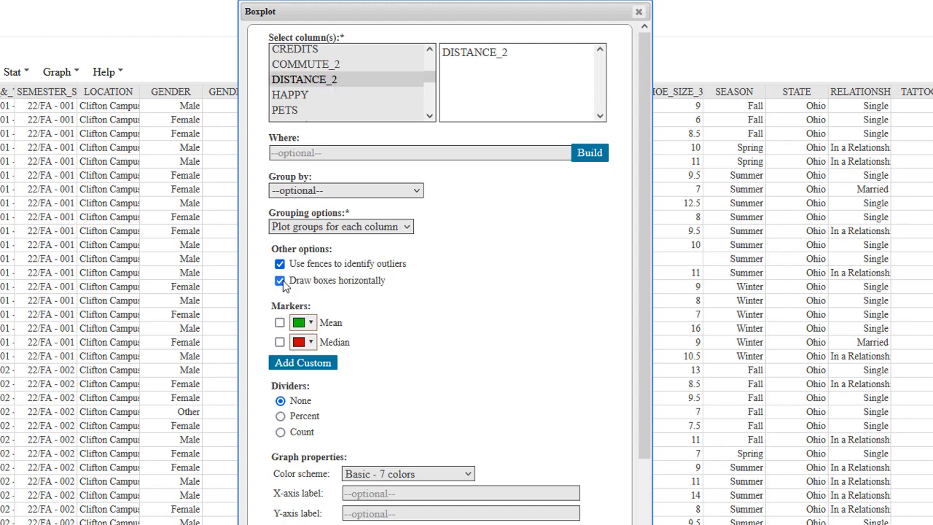
{"action": "left_click", "coordinate": [282, 416]}
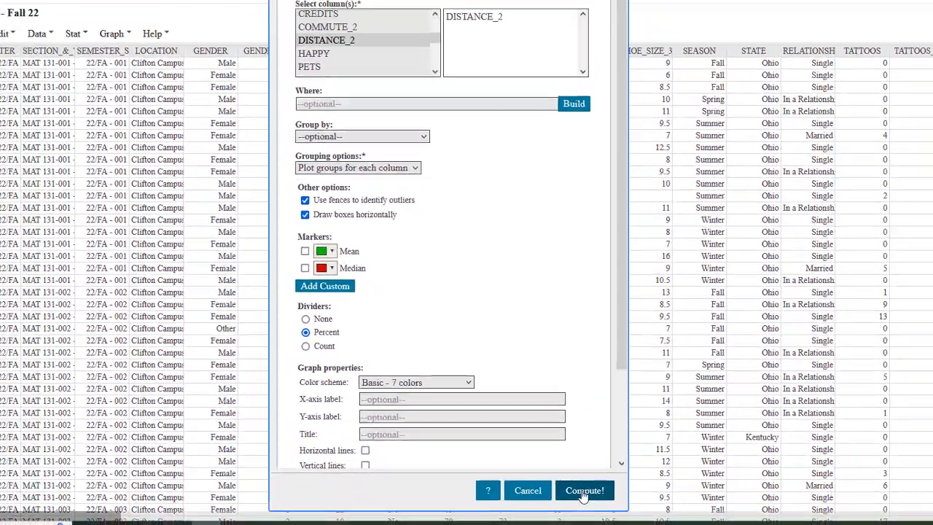
{"action": "left_click", "coordinate": [584, 491]}
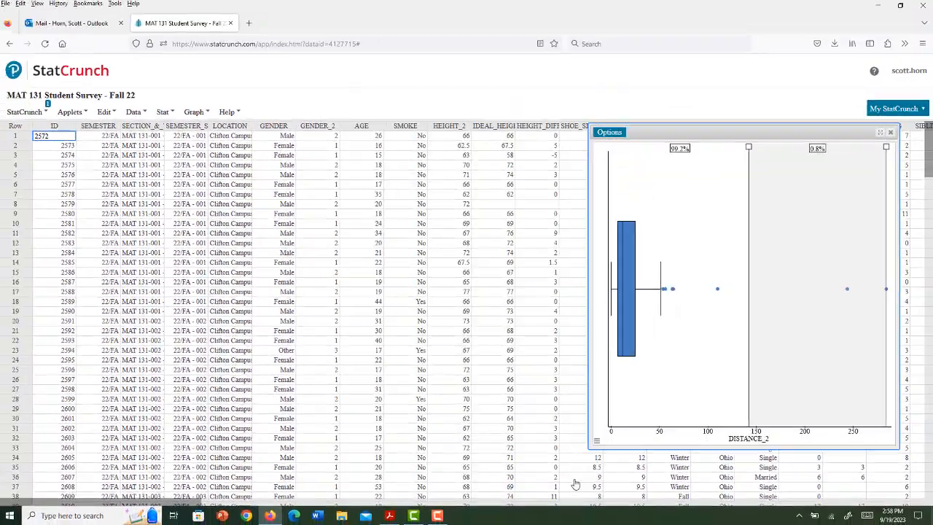
Move the boxplot window over the data table, widen it on both sides and reduce its height
{"action": "left_click_drag", "start_coordinate": [705, 134], "coordinate": [451, 145]}
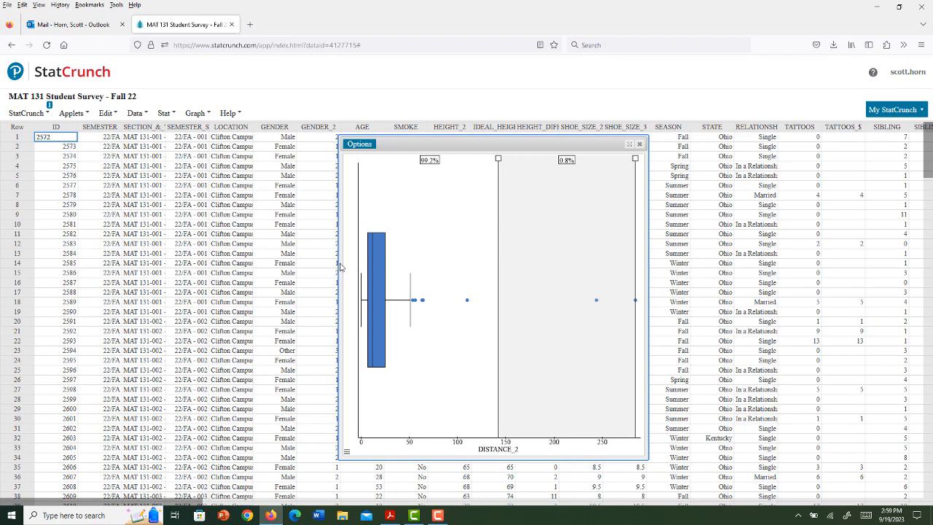
{"action": "left_click_drag", "start_coordinate": [339, 263], "coordinate": [116, 231]}
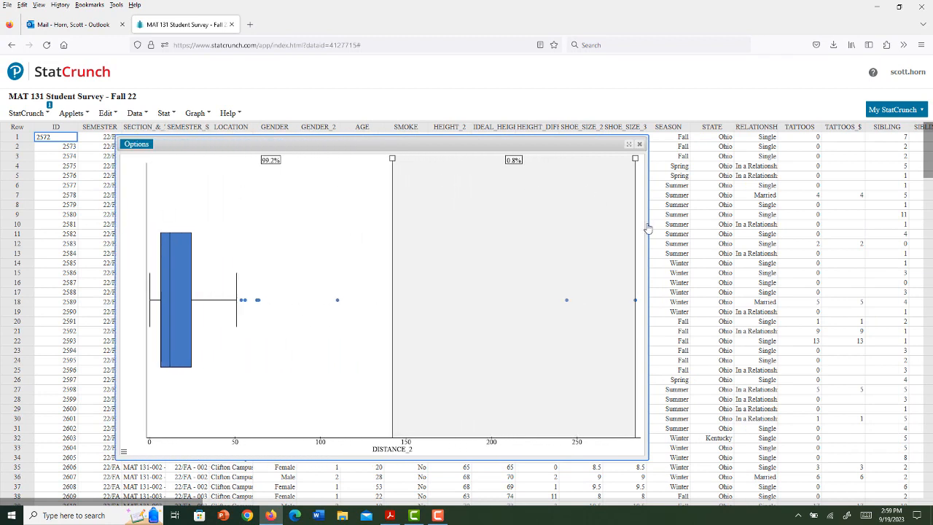
{"action": "left_click_drag", "start_coordinate": [648, 224], "coordinate": [677, 215]}
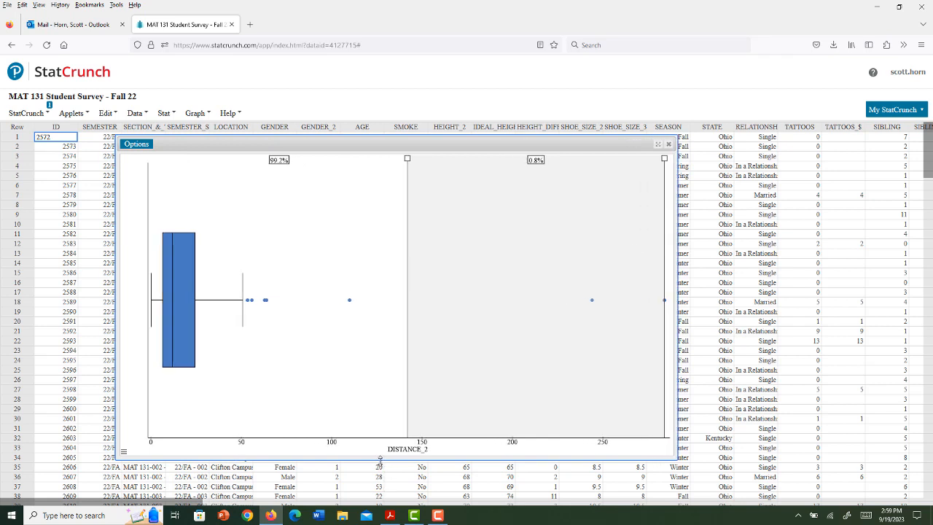
{"action": "left_click_drag", "start_coordinate": [379, 461], "coordinate": [380, 390]}
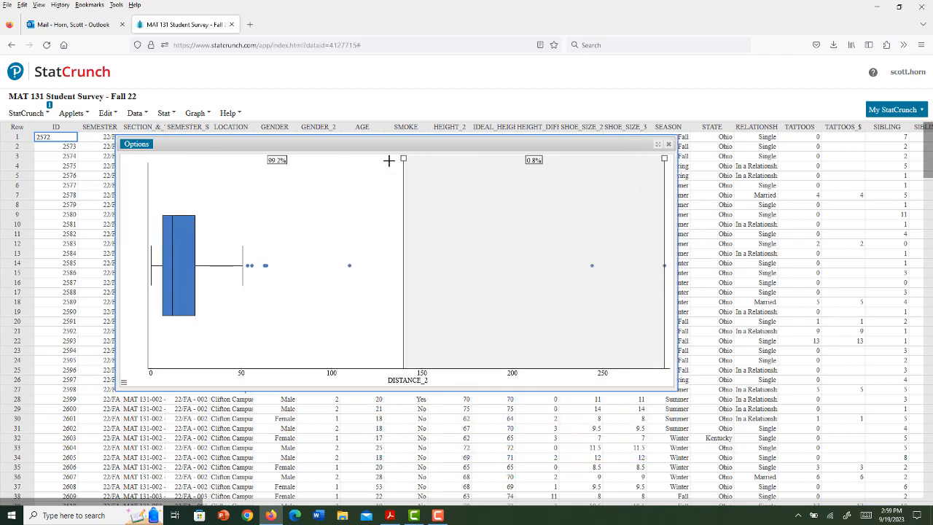
Set the left divider of the DISTANCE_2 boxplot to 50
{"action": "left_click_drag", "start_coordinate": [389, 160], "coordinate": [241, 209]}
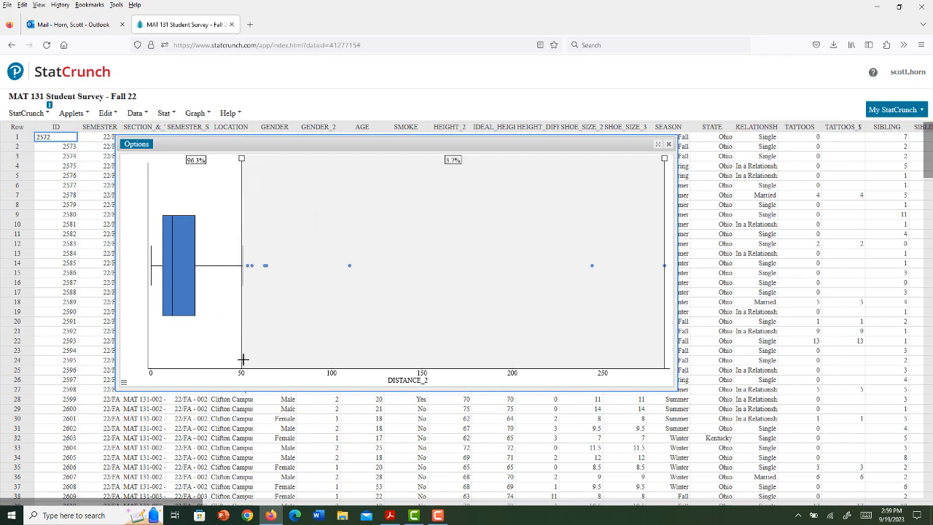
{"action": "double_click", "coordinate": [241, 160]}
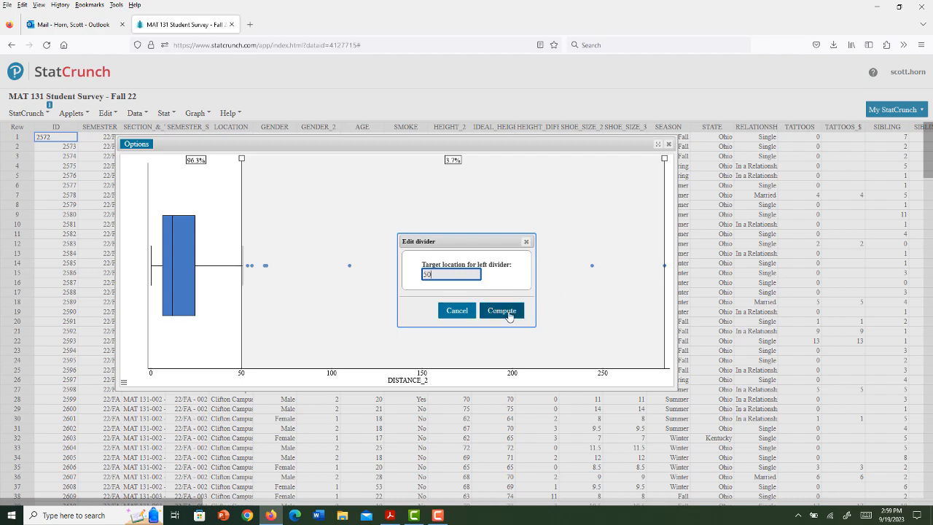
{"action": "left_click", "coordinate": [502, 311]}
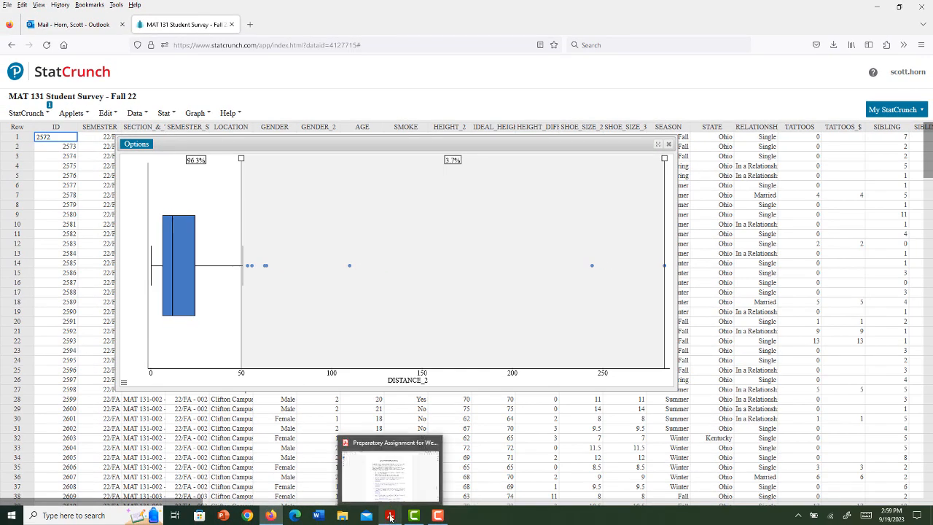
Switch to the worksheet PDF in Acrobat and answer question 2 with 3.7%
{"action": "left_click", "coordinate": [390, 516]}
{"action": "left_click", "coordinate": [342, 288]}
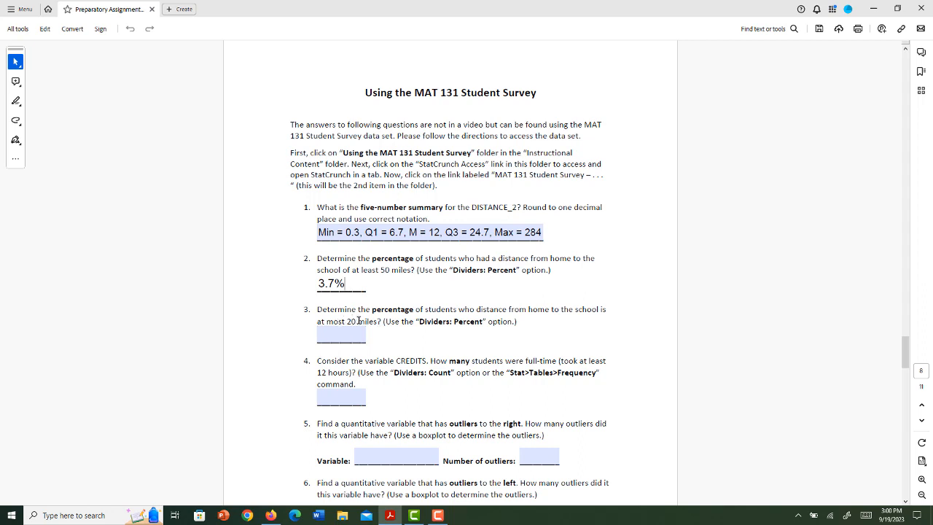
Switch back to StatCrunch and set the left divider of the DISTANCE_2 boxplot to 20
{"action": "key", "text": "alt+Tab"}
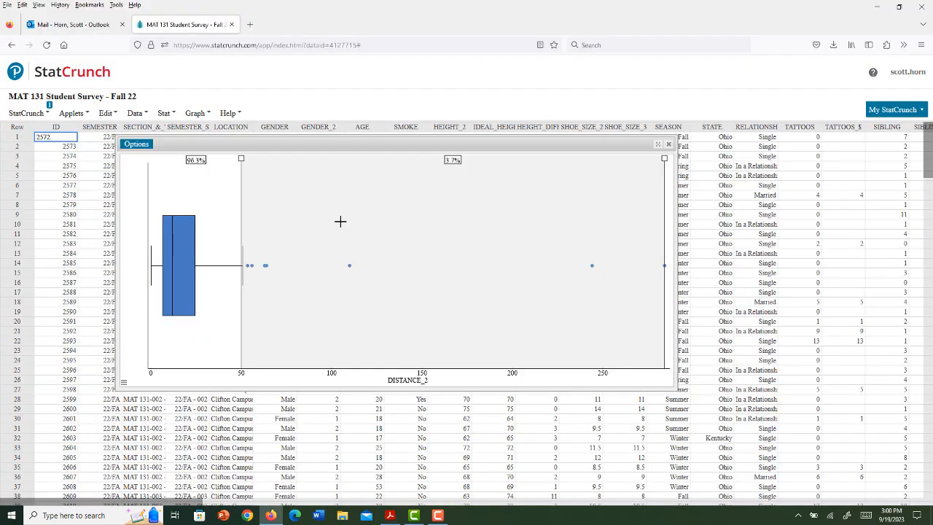
{"action": "left_click_drag", "start_coordinate": [241, 162], "coordinate": [185, 164]}
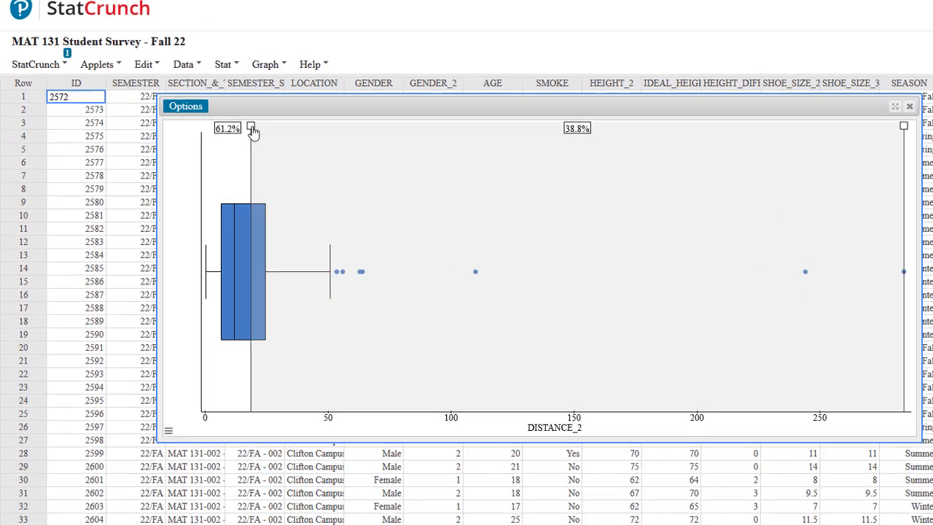
{"action": "double_click", "coordinate": [204, 150]}
{"action": "left_click_drag", "start_coordinate": [609, 285], "coordinate": [560, 296]}
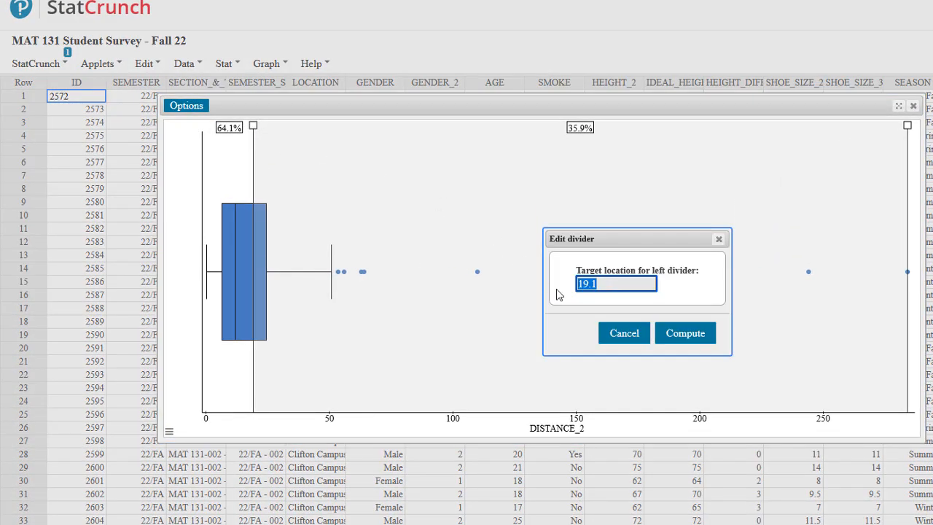
{"action": "type", "text": "20"}
{"action": "left_click", "coordinate": [690, 343]}
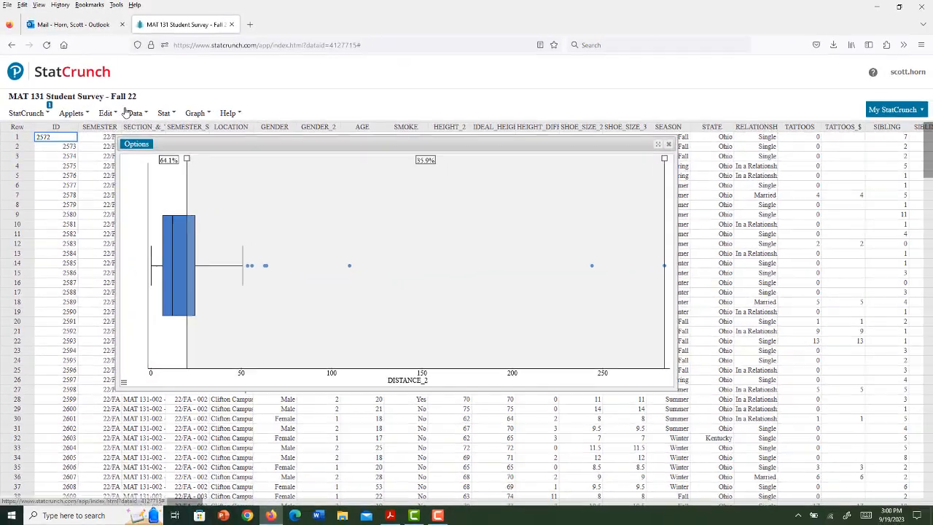
Switch to the worksheet PDF, answer question 3 with 64.1% and highlight the variable name CREDITS in question 4
{"action": "left_click", "coordinate": [184, 64]}
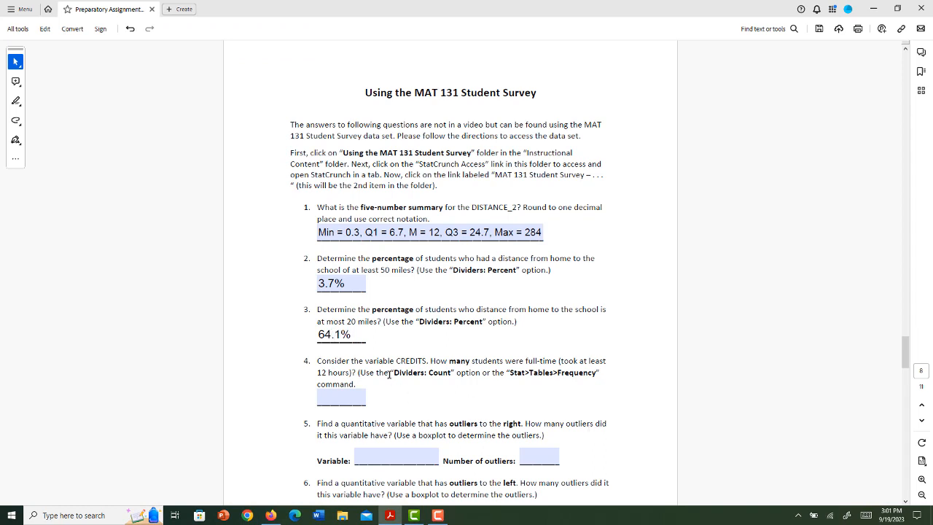
{"action": "left_click_drag", "start_coordinate": [398, 363], "coordinate": [429, 361]}
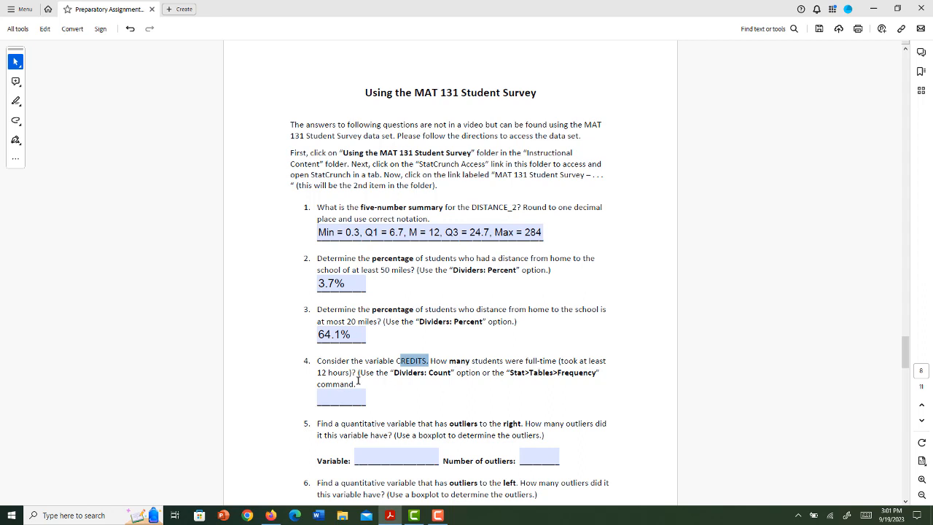
Switch to StatCrunch and edit the existing boxplot to plot CREDITS with dividers showing count, then compute it
{"action": "left_click", "coordinate": [271, 516]}
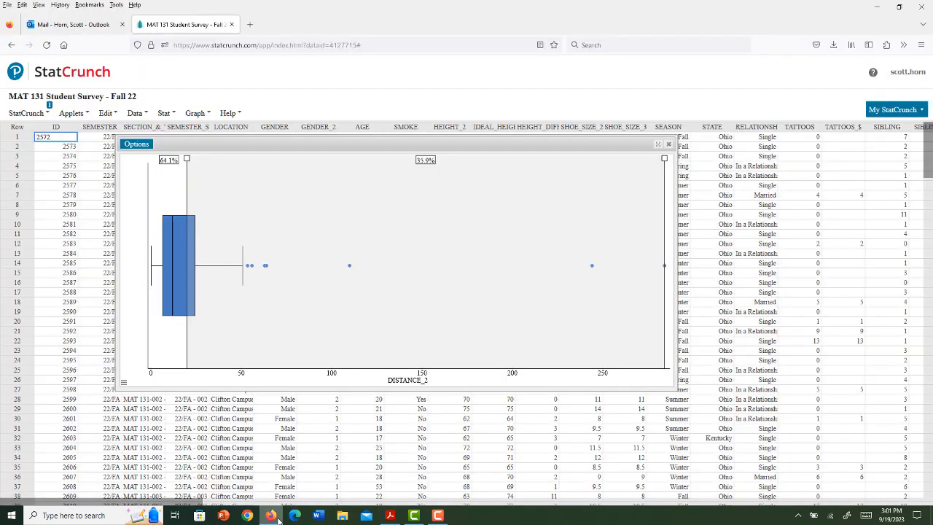
{"action": "left_click", "coordinate": [141, 145]}
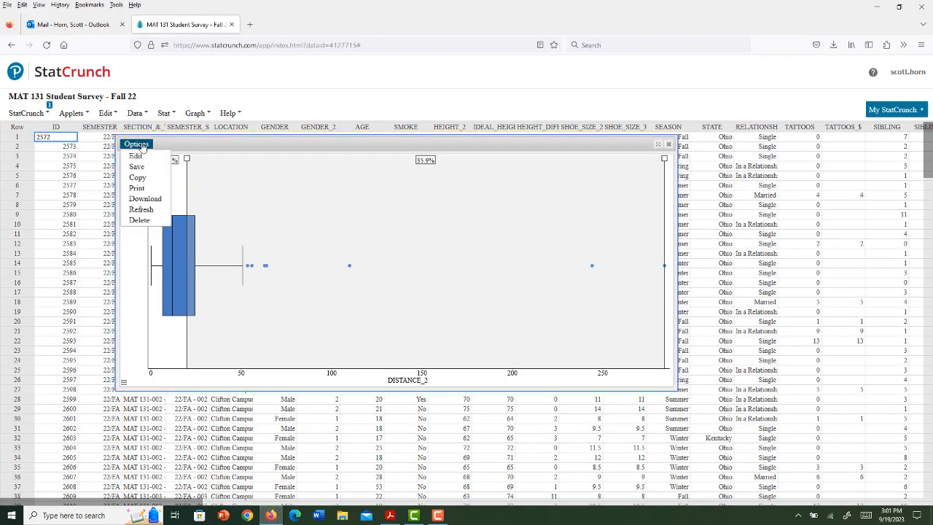
{"action": "left_click", "coordinate": [136, 158]}
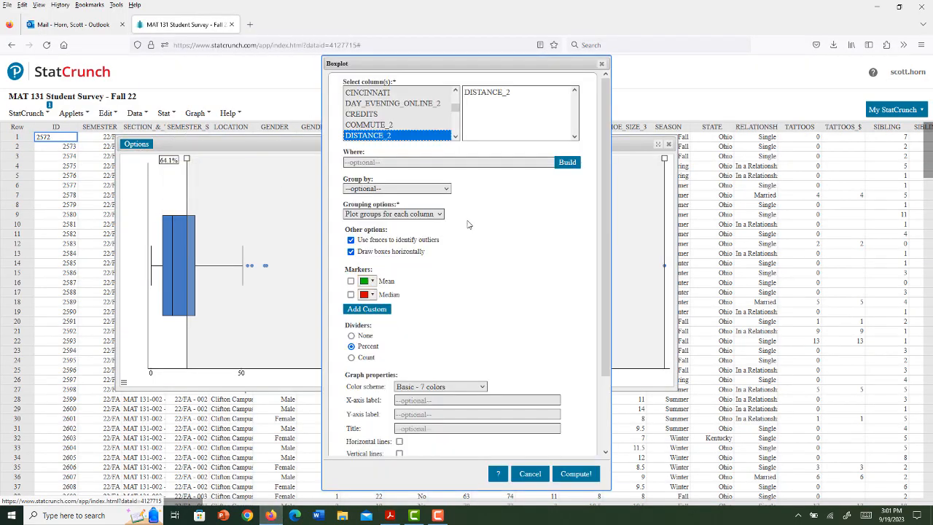
{"action": "left_click", "coordinate": [363, 115]}
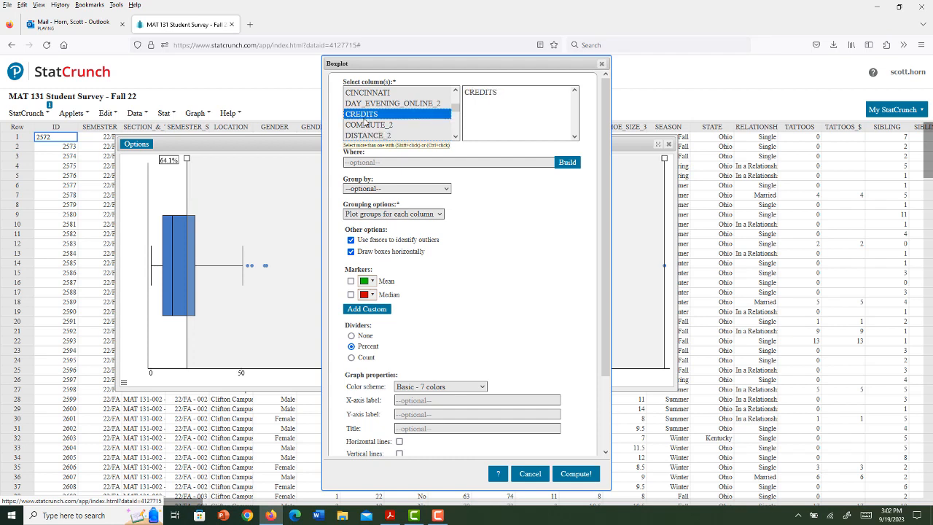
{"action": "left_click", "coordinate": [351, 358]}
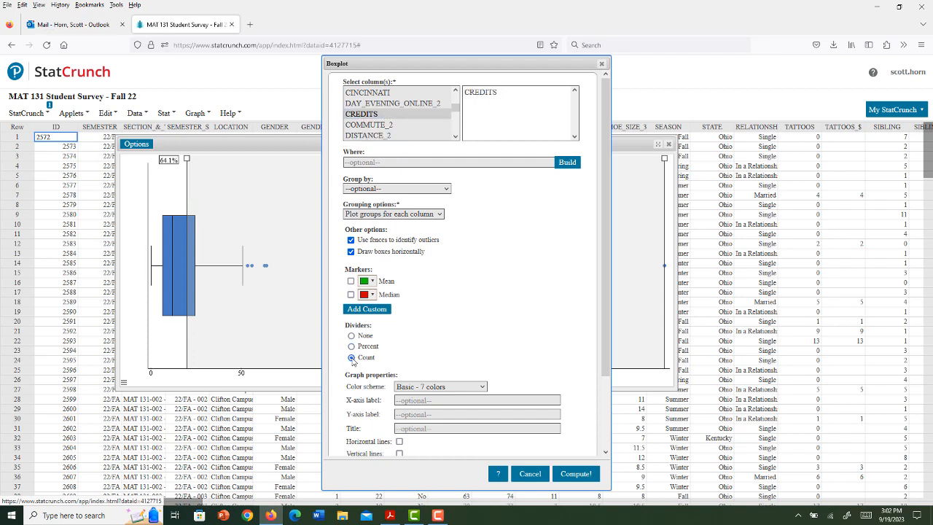
{"action": "left_click", "coordinate": [576, 474]}
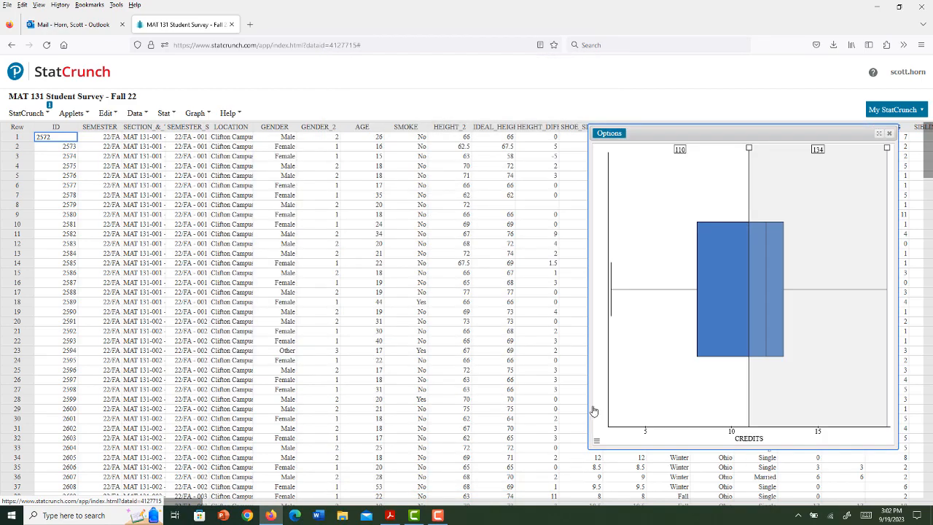
Move the CREDITS boxplot window over the data table, widen it and reduce its height
{"action": "left_click_drag", "start_coordinate": [678, 129], "coordinate": [363, 111]}
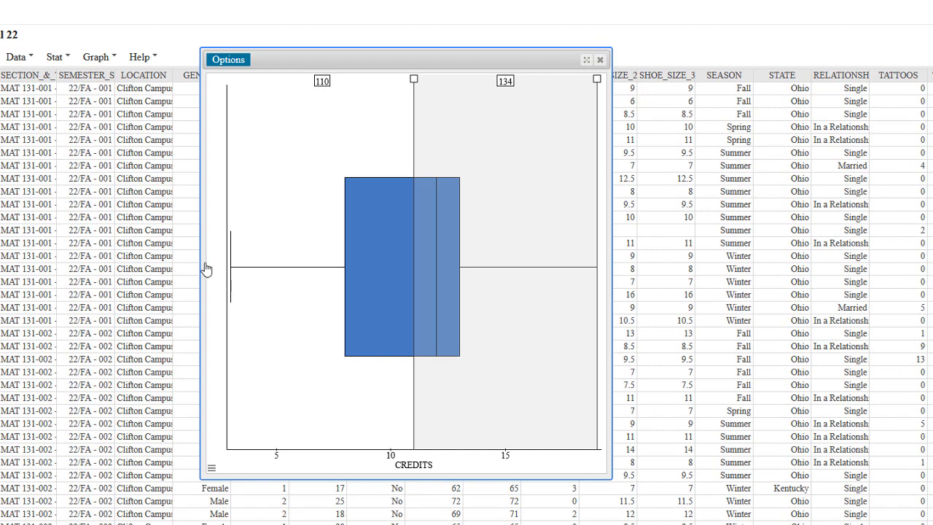
{"action": "left_click_drag", "start_coordinate": [200, 262], "coordinate": [68, 275]}
{"action": "left_click_drag", "start_coordinate": [270, 478], "coordinate": [277, 396]}
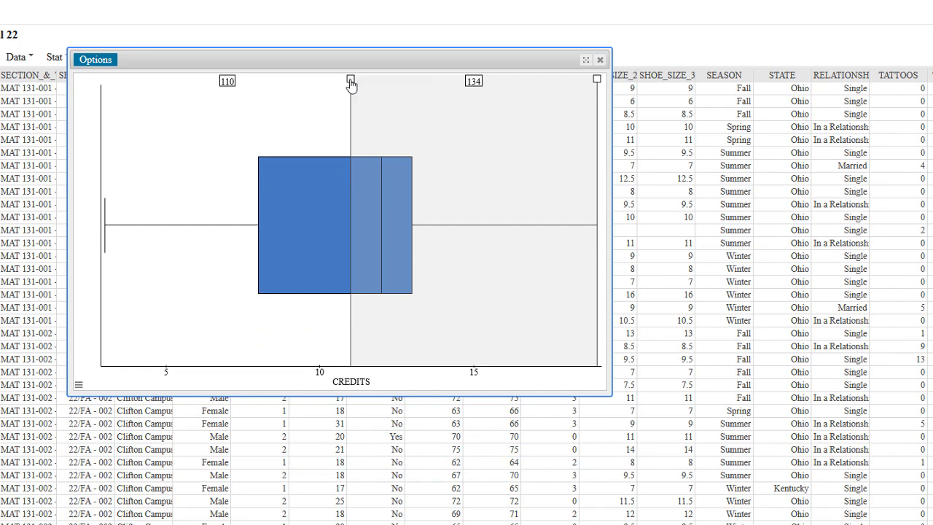
Set the left divider of the CREDITS boxplot to 12
{"action": "left_click_drag", "start_coordinate": [351, 84], "coordinate": [356, 82]}
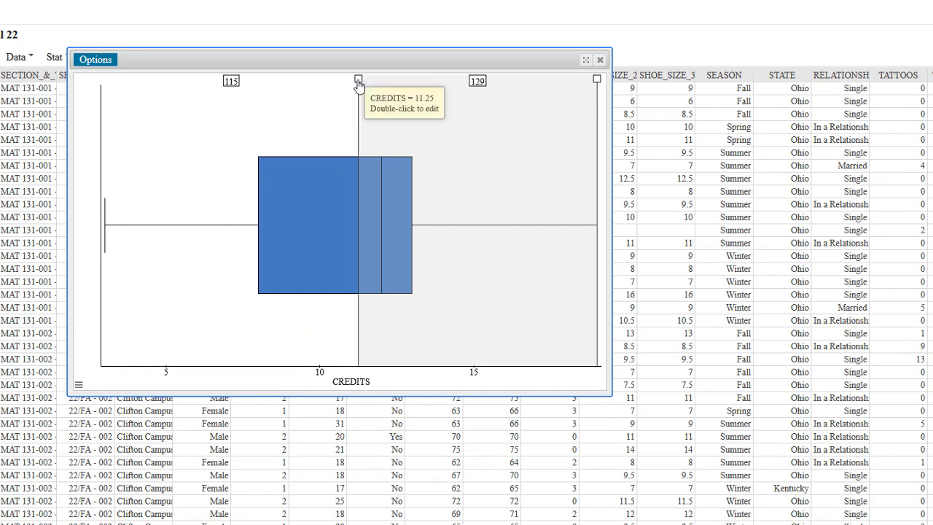
{"action": "double_click", "coordinate": [356, 80]}
{"action": "type", "text": "12"}
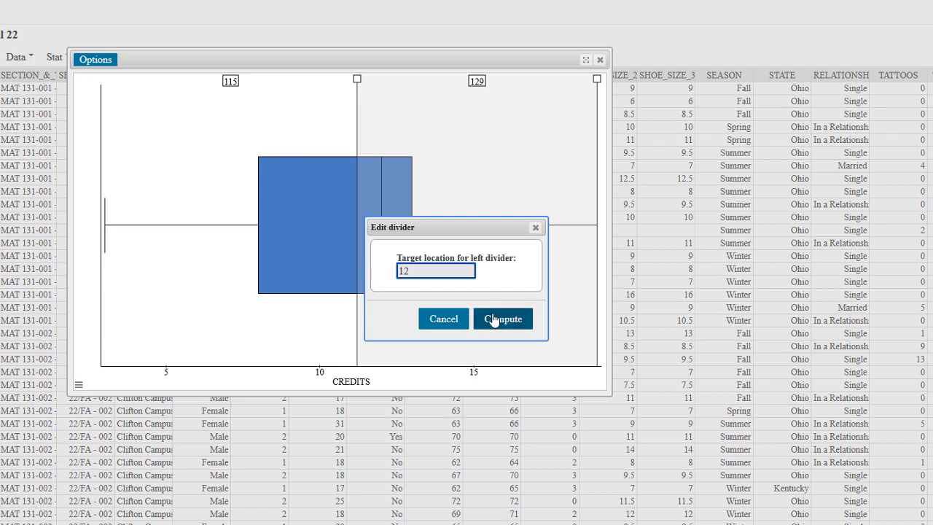
{"action": "left_click", "coordinate": [499, 319]}
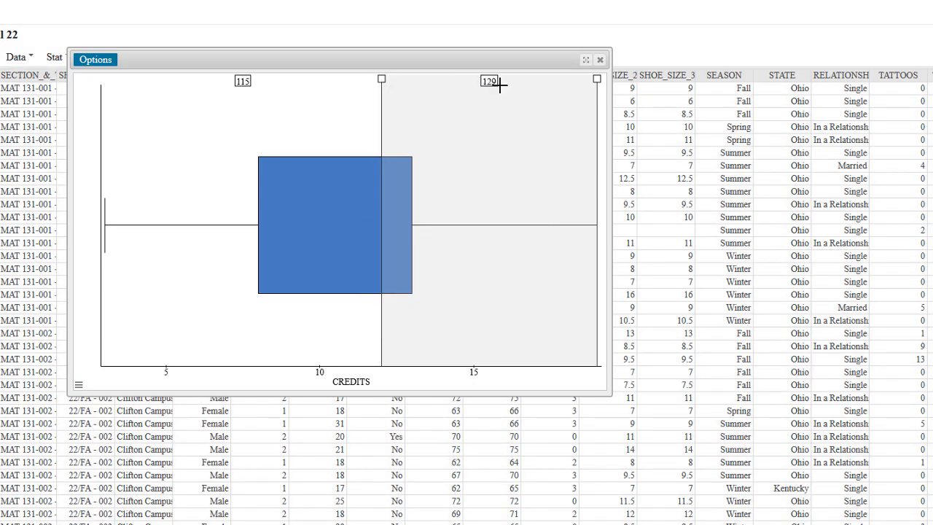
{"action": "mouse_move", "coordinate": [381, 223]}
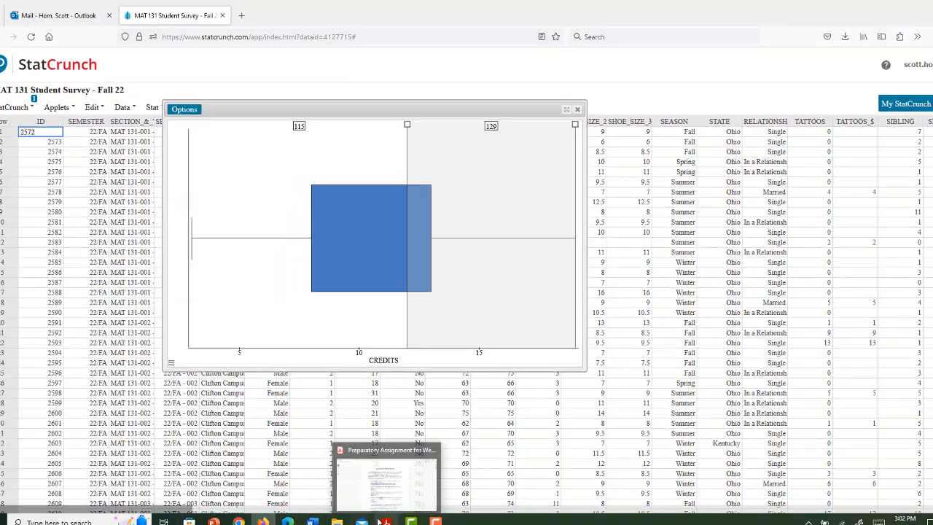
Switch to the worksheet PDF and answer question 4 with 129
{"action": "left_click", "coordinate": [385, 522]}
{"action": "left_click", "coordinate": [344, 401]}
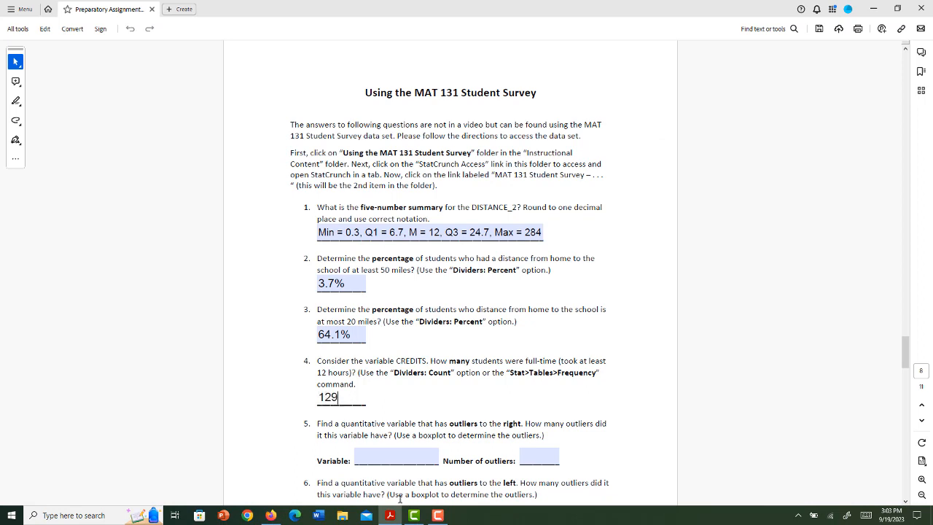
Switch back to StatCrunch and move the CREDITS boxplot window aside to free space over the data table
{"action": "mouse_move", "coordinate": [390, 520]}
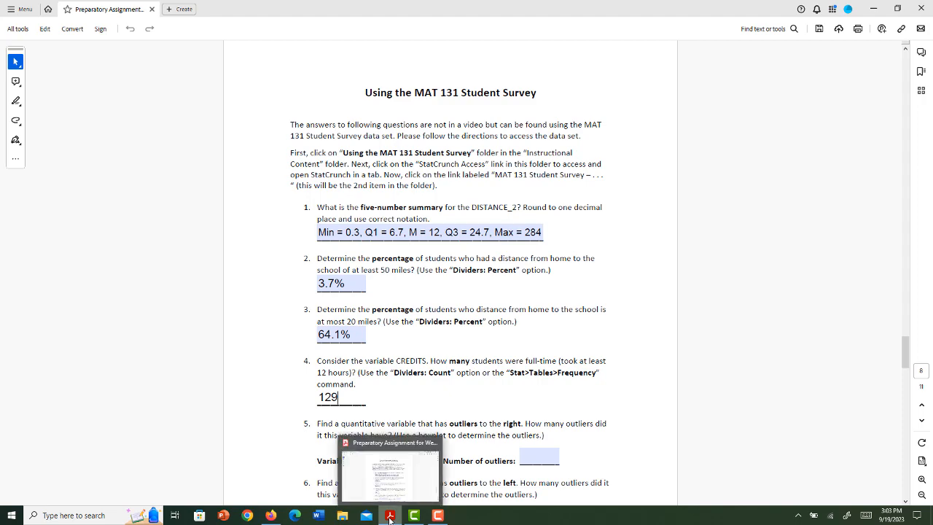
{"action": "left_click", "coordinate": [271, 516]}
{"action": "left_click_drag", "start_coordinate": [301, 104], "coordinate": [460, 101]}
Compute a frequency table for the CREDITS column
{"action": "left_click", "coordinate": [196, 113]}
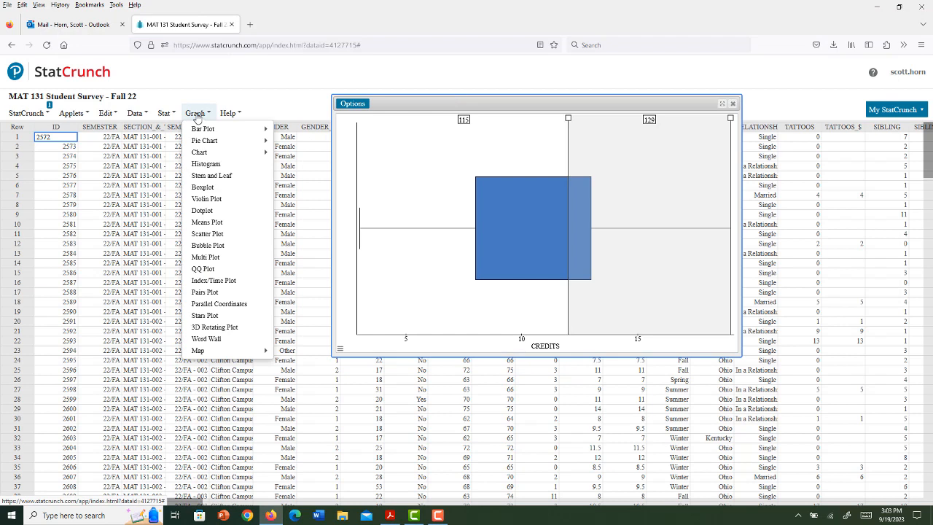
{"action": "left_click", "coordinate": [165, 114]}
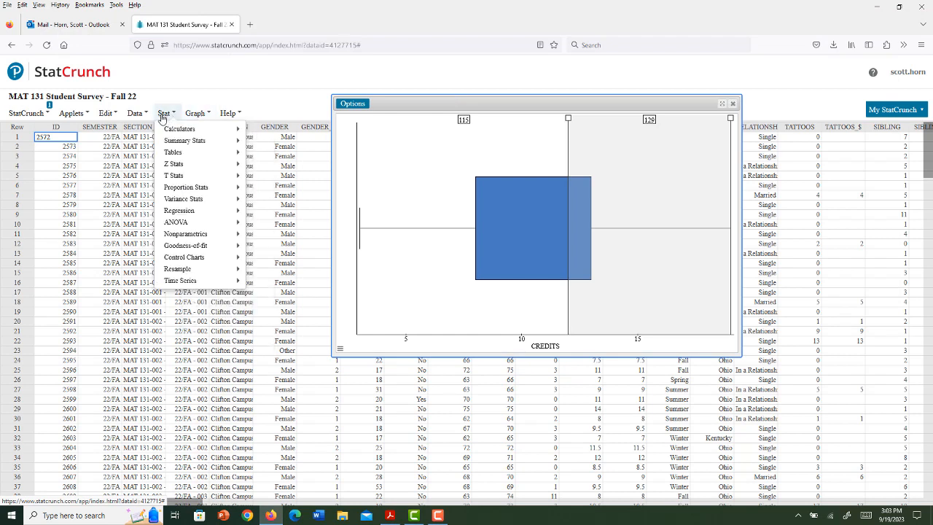
{"action": "mouse_move", "coordinate": [173, 152]}
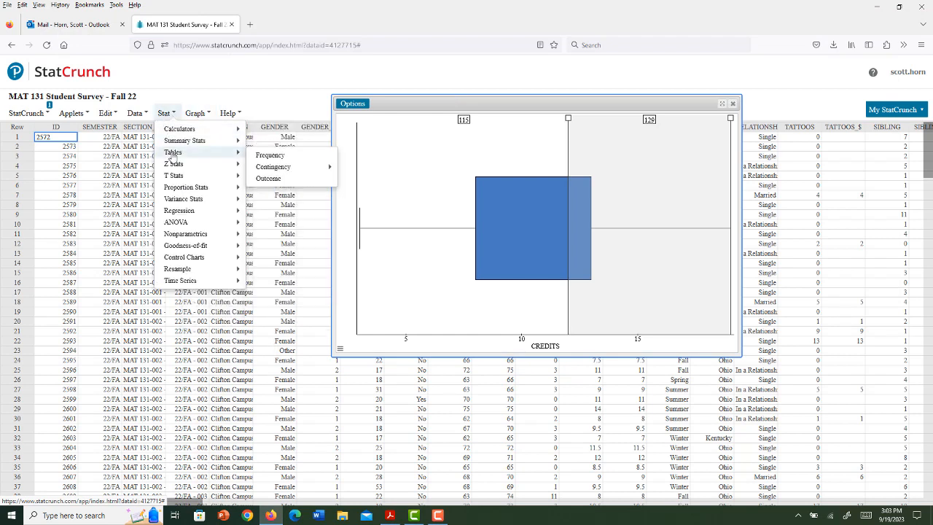
{"action": "left_click", "coordinate": [264, 155]}
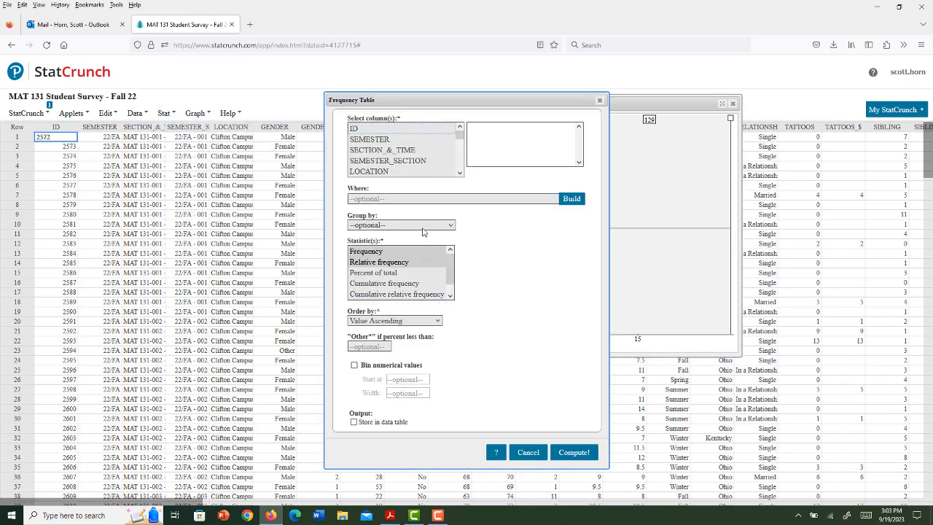
{"action": "scroll", "coordinate": [460, 173], "scroll_direction": "down", "scroll_amount": 2}
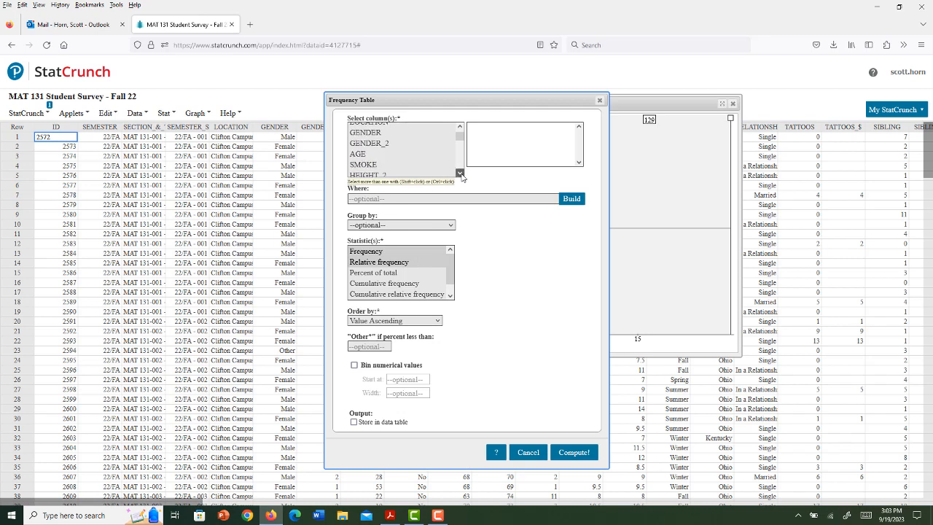
{"action": "scroll", "coordinate": [460, 172], "scroll_direction": "down", "scroll_amount": 5}
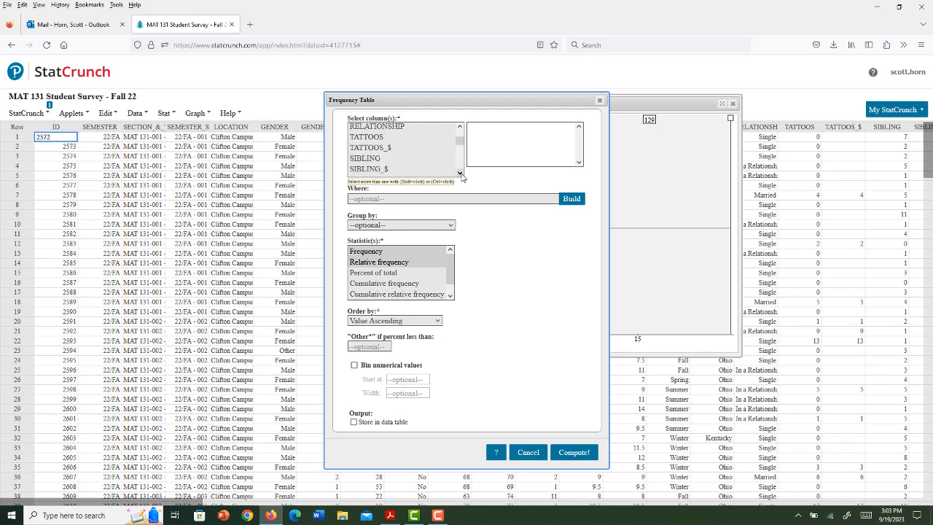
{"action": "scroll", "coordinate": [460, 173], "scroll_direction": "down", "scroll_amount": 5}
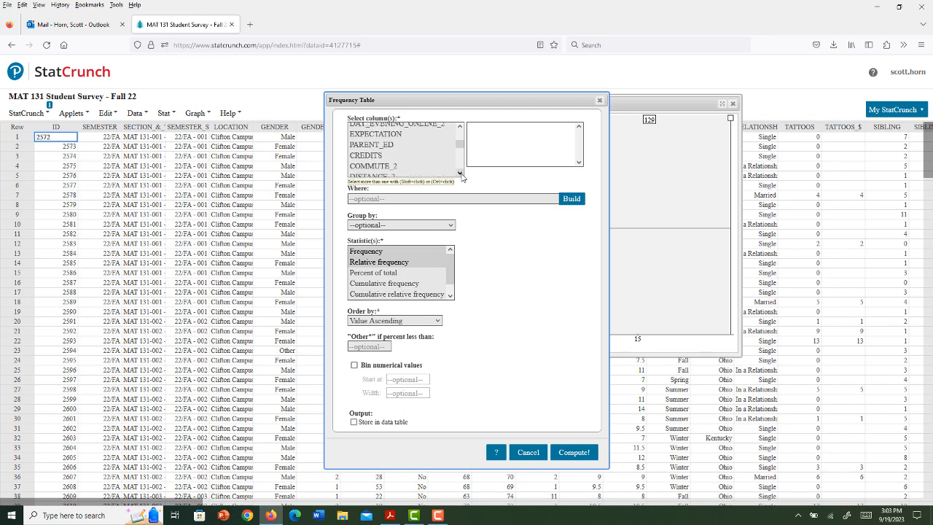
{"action": "left_click", "coordinate": [365, 155]}
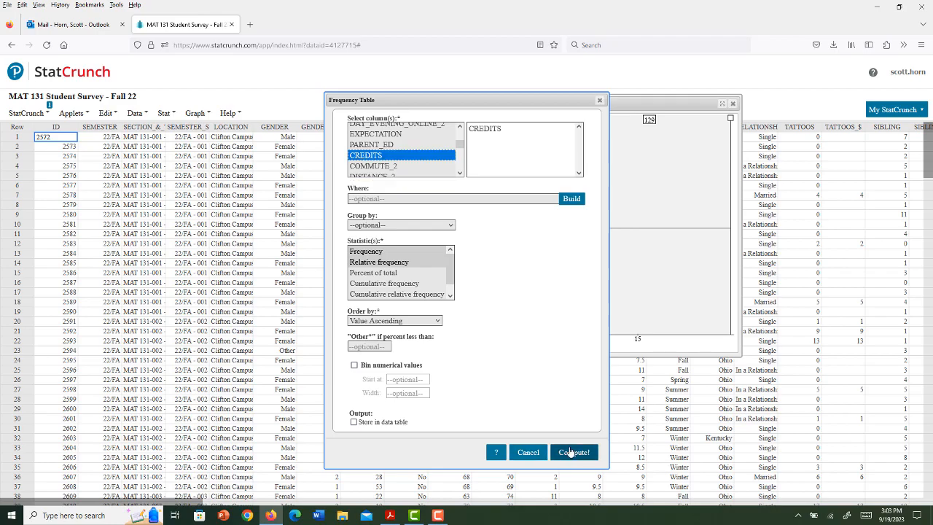
{"action": "left_click", "coordinate": [575, 453]}
Place the CREDITS frequency table beside the boxplot and examine the frequencies for 12 to 19 credits
{"action": "left_click_drag", "start_coordinate": [773, 132], "coordinate": [258, 118]}
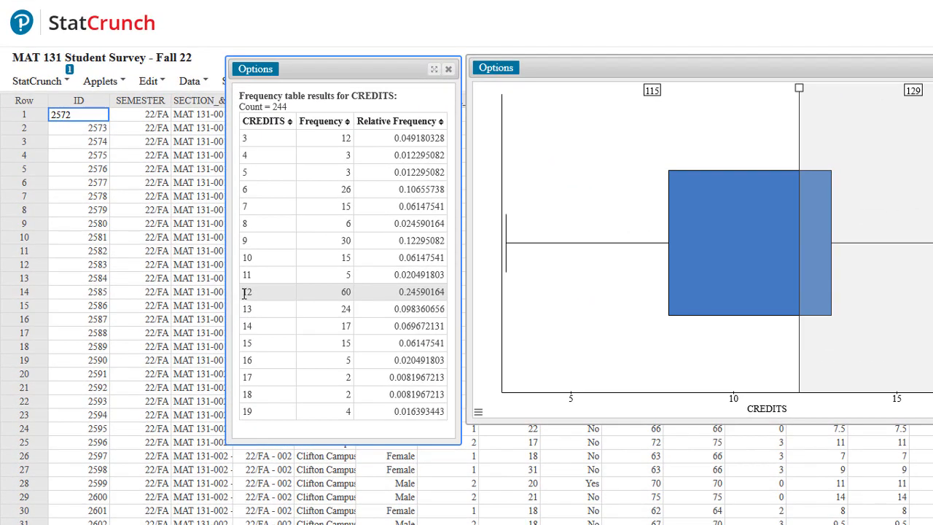
{"action": "left_click_drag", "start_coordinate": [337, 292], "coordinate": [354, 414]}
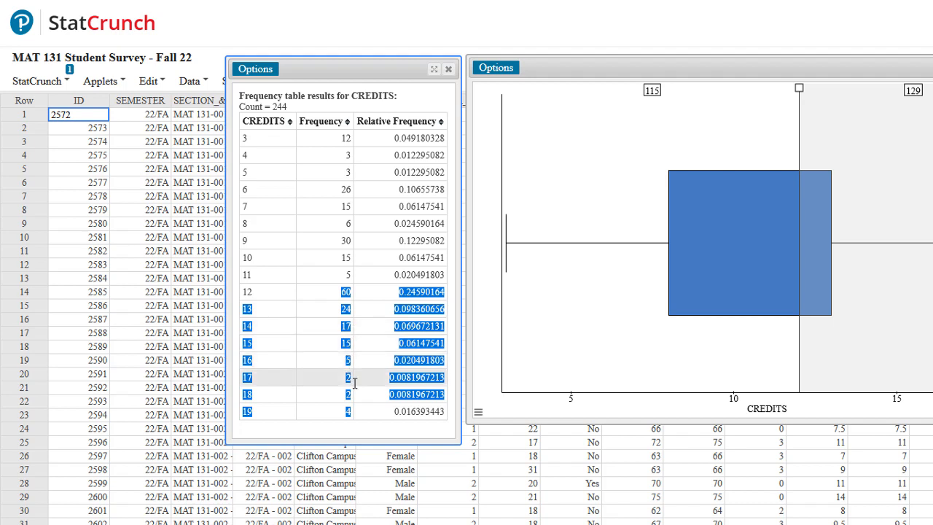
{"action": "left_click", "coordinate": [343, 435]}
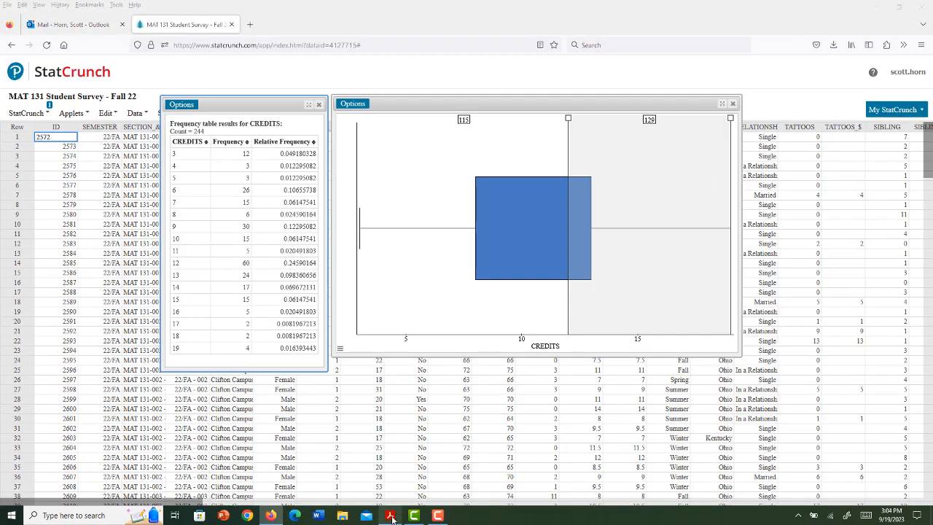
Read question 5 in the worksheet PDF, return to StatCrunch and close the CREDITS frequency table
{"action": "left_click", "coordinate": [391, 516]}
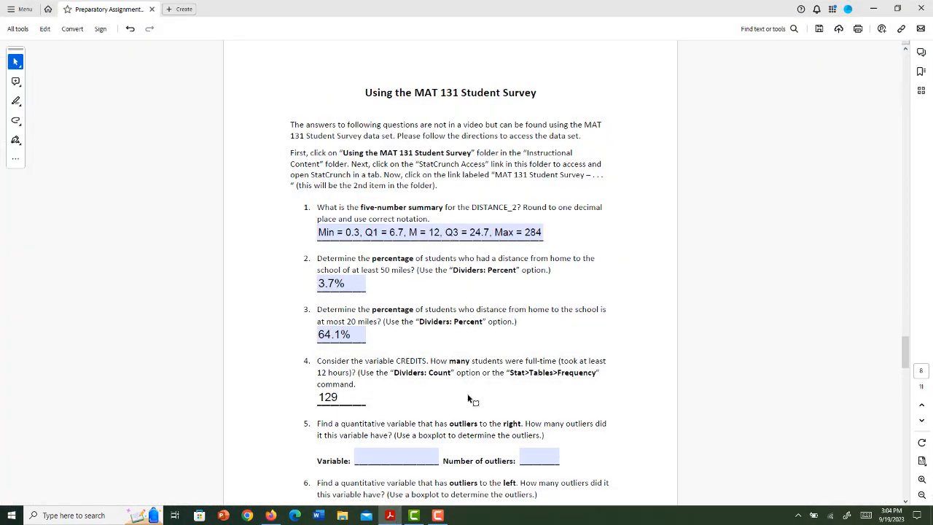
{"action": "scroll", "coordinate": [451, 381], "scroll_direction": "down", "scroll_amount": 3}
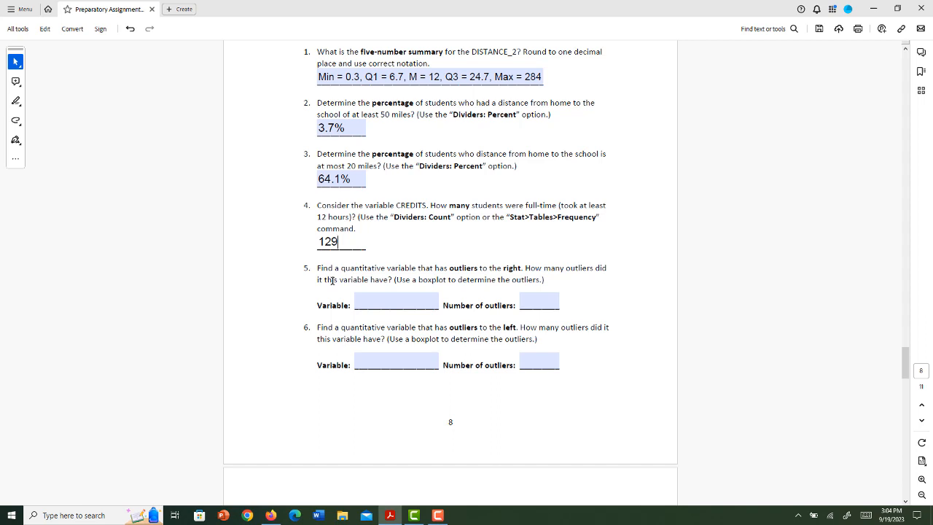
{"action": "left_click", "coordinate": [270, 516]}
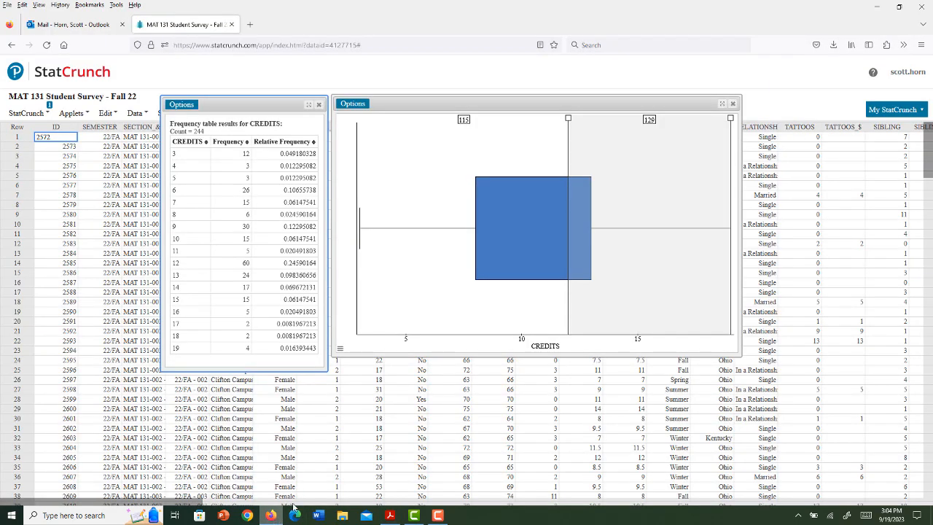
{"action": "left_click", "coordinate": [318, 105]}
Edit the CREDITS boxplot to plot the AGE column with no dividers
{"action": "left_click", "coordinate": [361, 105]}
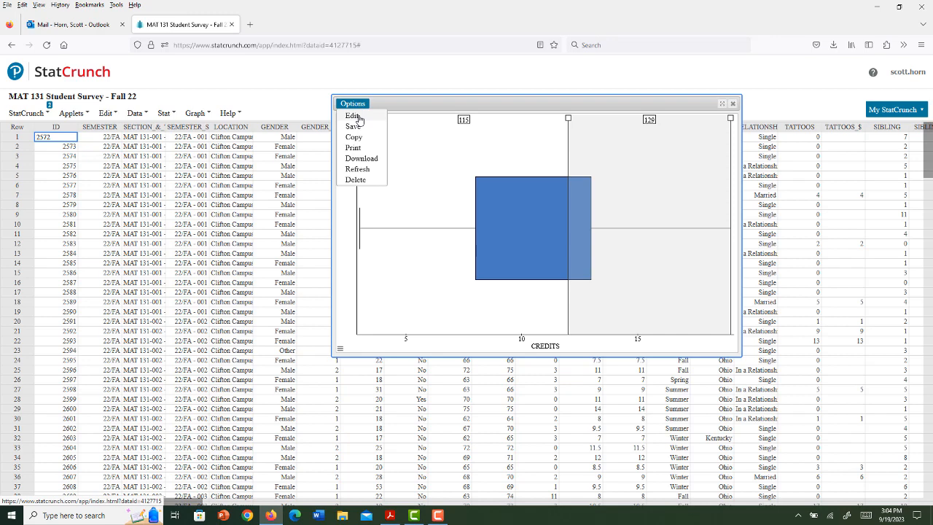
{"action": "left_click", "coordinate": [358, 118]}
{"action": "left_click", "coordinate": [455, 91]}
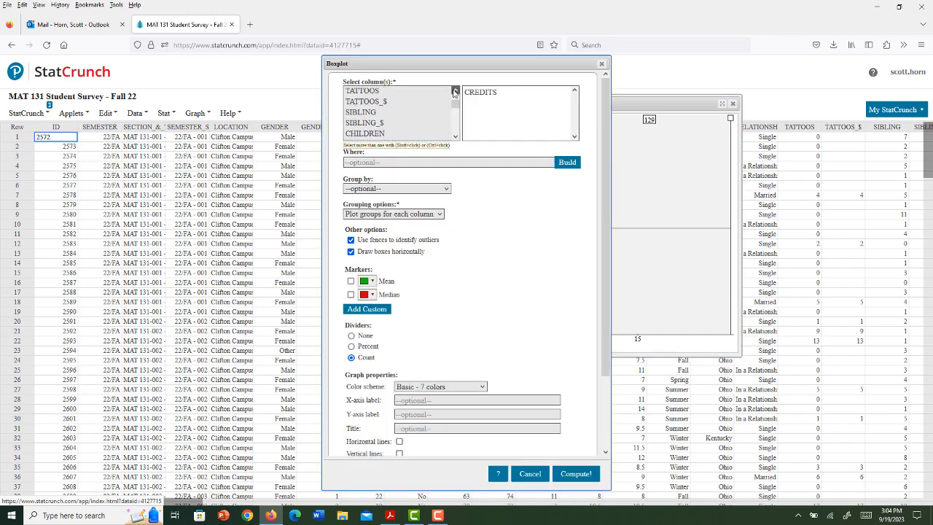
{"action": "left_click", "coordinate": [455, 91]}
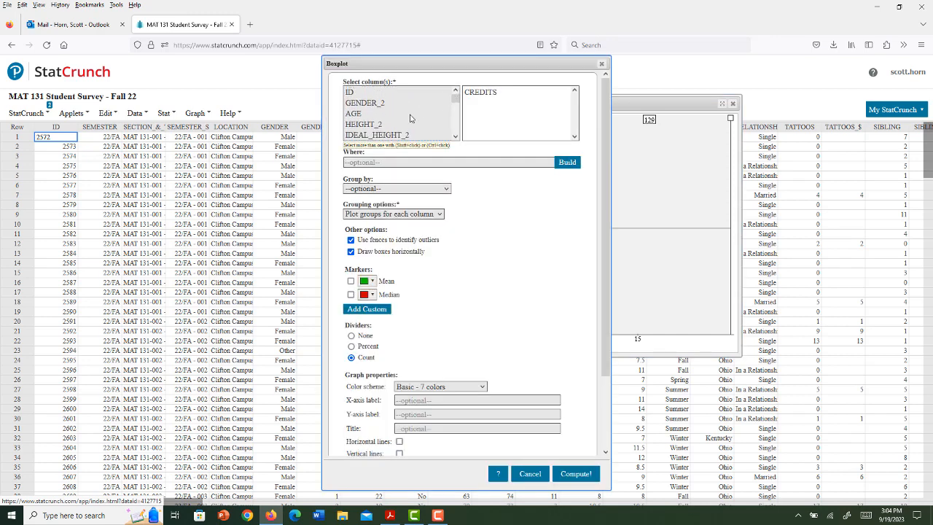
{"action": "left_click", "coordinate": [358, 115]}
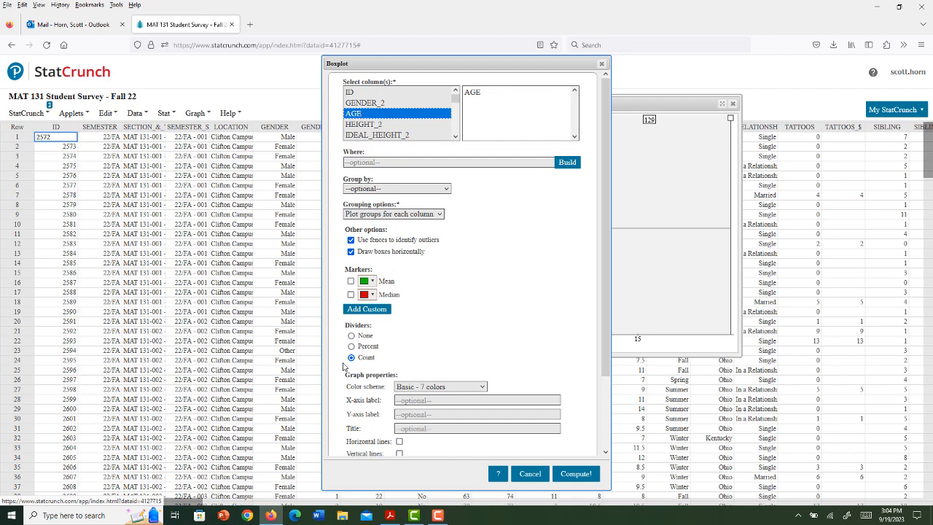
{"action": "left_click", "coordinate": [351, 336]}
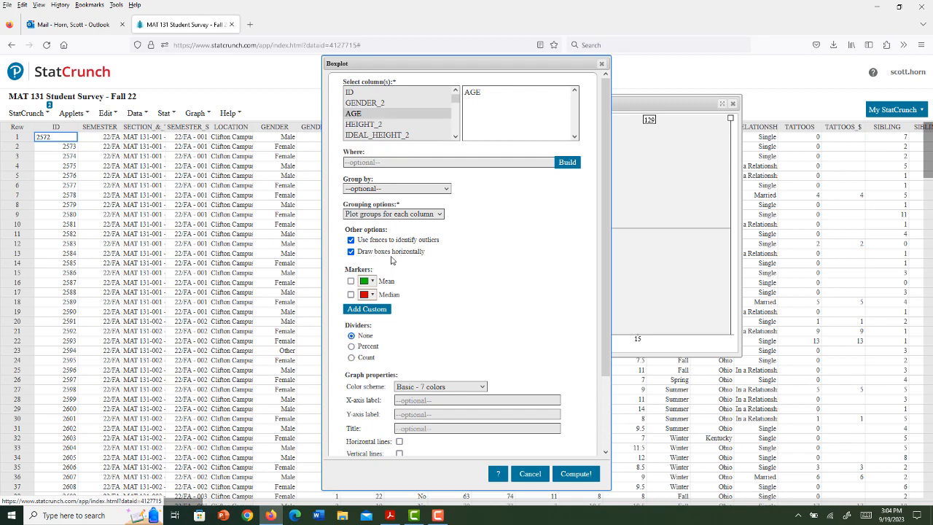
{"action": "left_click", "coordinate": [578, 475]}
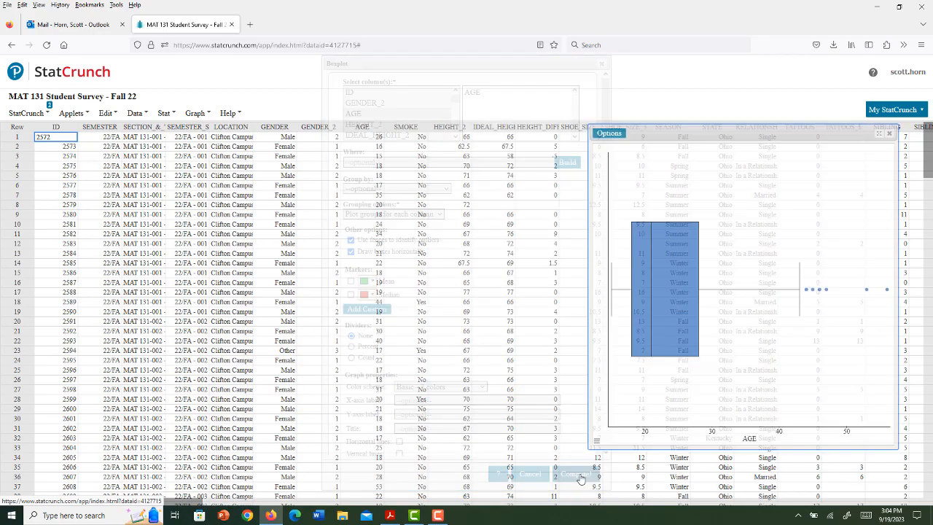
Move the AGE boxplot window toward the middle of the data table and select all outliers beyond its upper whisker
{"action": "left_click_drag", "start_coordinate": [740, 133], "coordinate": [450, 85]}
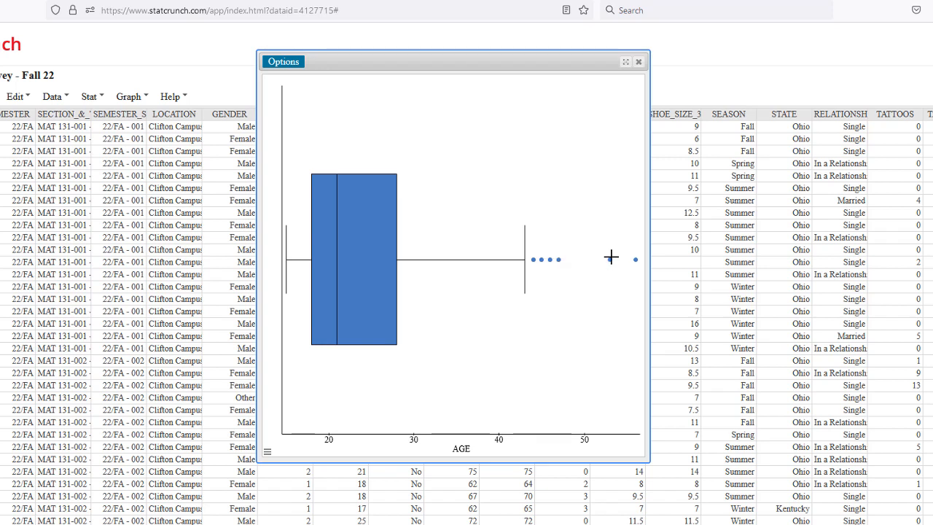
{"action": "mouse_move", "coordinate": [634, 260]}
{"action": "mouse_move", "coordinate": [365, 272]}
{"action": "mouse_move", "coordinate": [547, 259]}
{"action": "left_click_drag", "start_coordinate": [532, 259], "coordinate": [638, 260]}
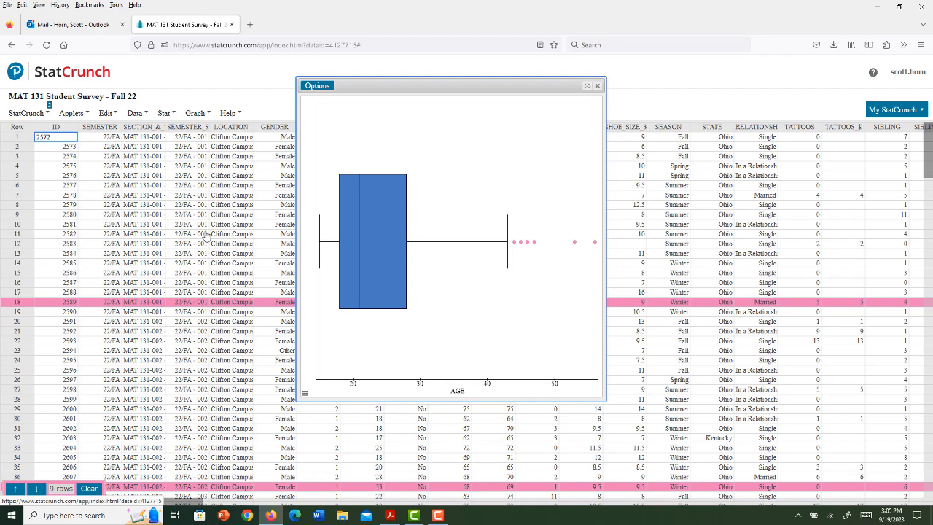
Switch to the worksheet PDF and answer question 5 with variable AGE and 9 outliers
{"action": "left_click", "coordinate": [390, 515]}
{"action": "left_click", "coordinate": [392, 304]}
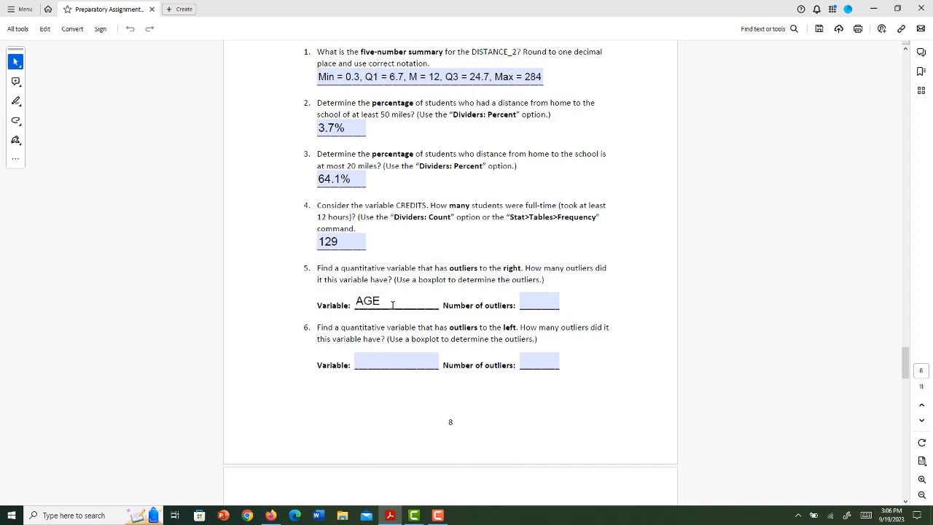
{"action": "key", "text": "Tab"}
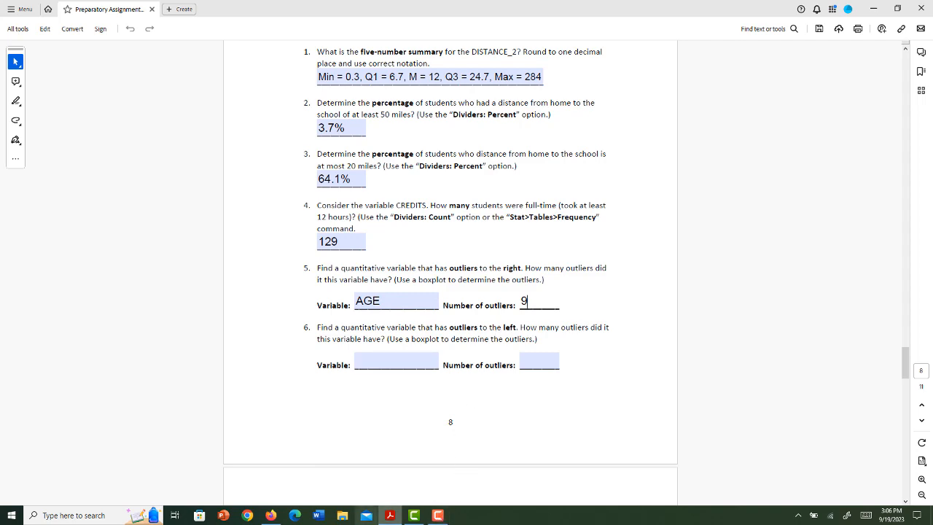
Switch back to StatCrunch, clear the highlighted rows and edit the AGE boxplot to plot the HAPPY column
{"action": "left_click", "coordinate": [271, 515]}
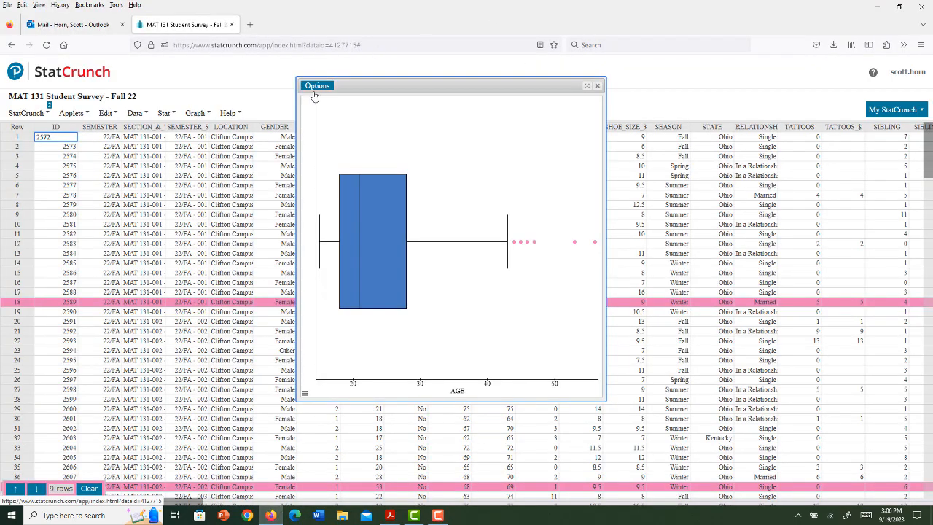
{"action": "left_click", "coordinate": [89, 488]}
{"action": "left_click", "coordinate": [317, 86]}
{"action": "left_click", "coordinate": [325, 104]}
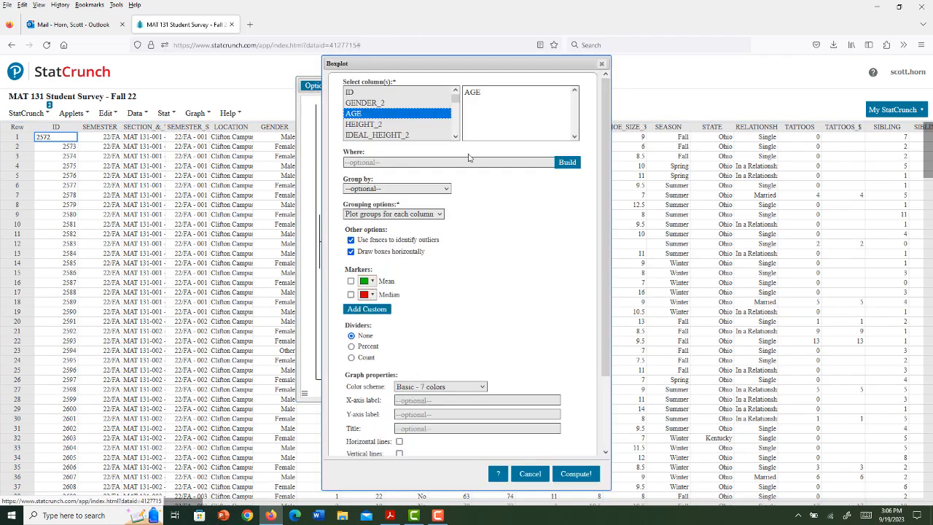
{"action": "scroll", "coordinate": [457, 139], "scroll_direction": "down", "scroll_amount": 1}
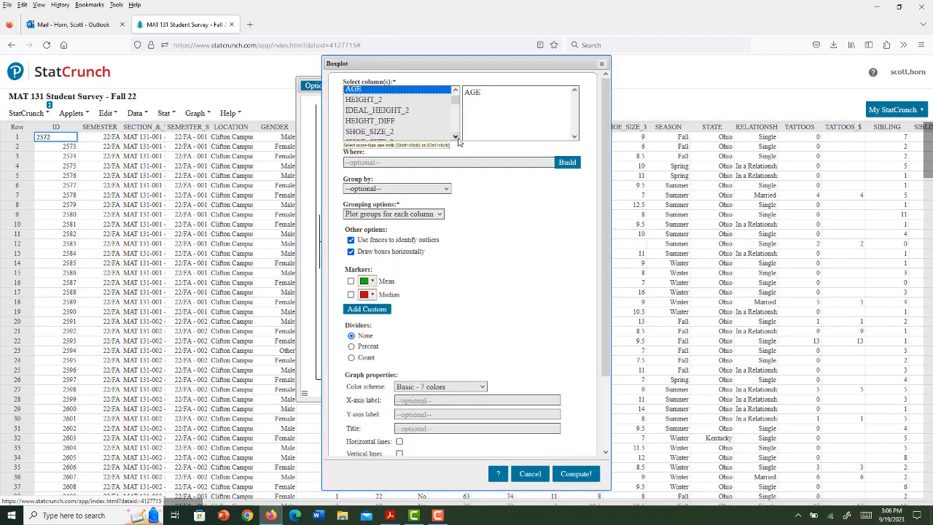
{"action": "scroll", "coordinate": [458, 141], "scroll_direction": "down", "scroll_amount": 4}
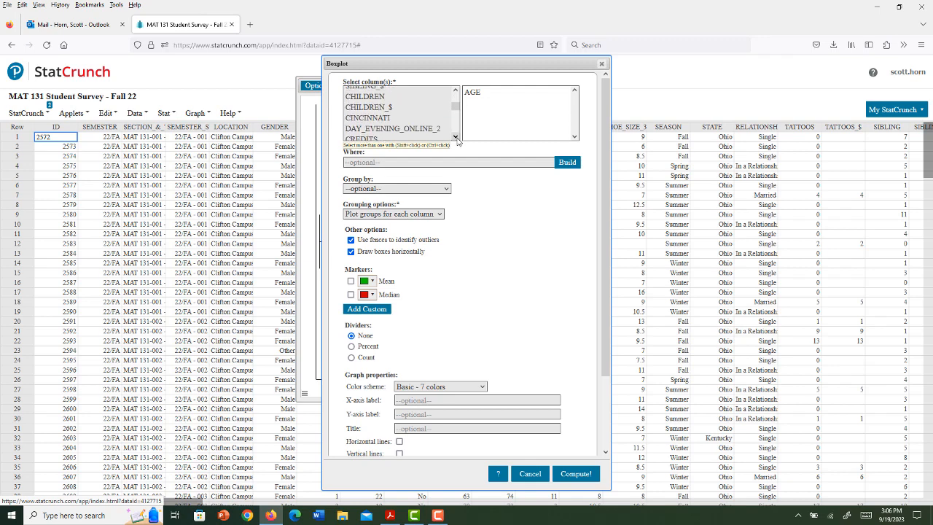
{"action": "scroll", "coordinate": [457, 139], "scroll_direction": "down", "scroll_amount": 3}
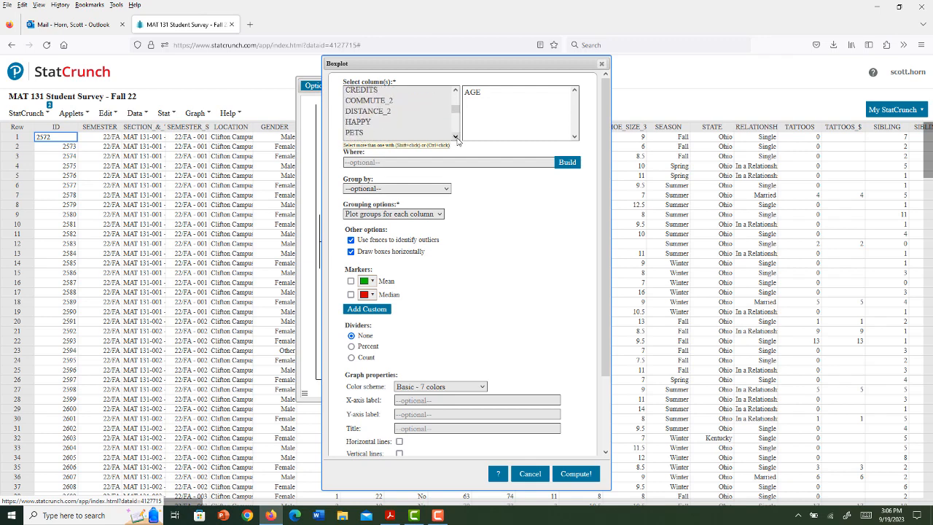
{"action": "left_click", "coordinate": [369, 122]}
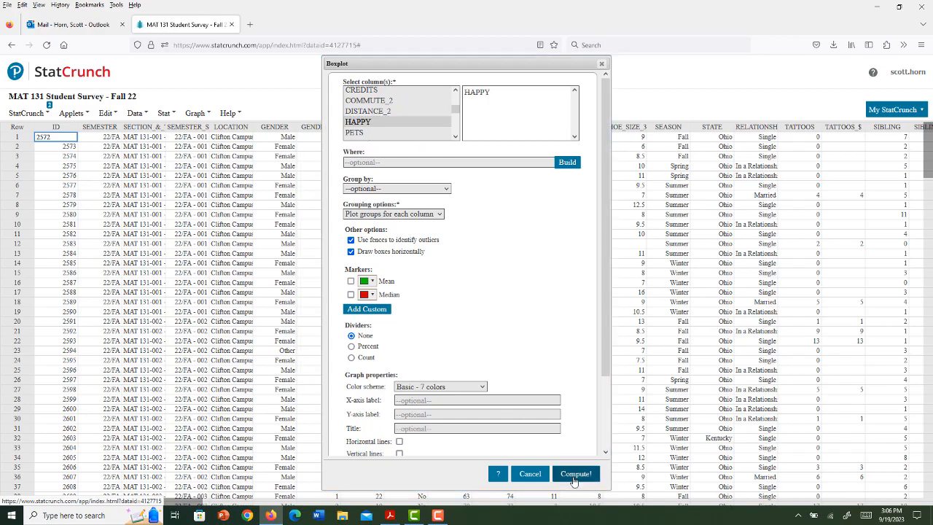
{"action": "left_click", "coordinate": [576, 474]}
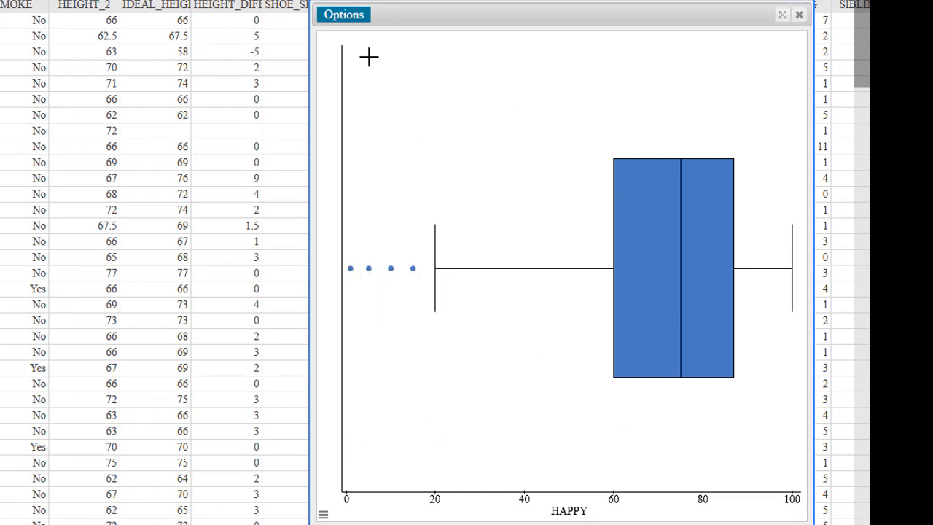
Answer question 6 in the worksheet PDF with variable HAPPY and 4 outliers, read question 7 and return to StatCrunch
{"action": "mouse_move", "coordinate": [633, 212]}
{"action": "type", "text": "Ha"}
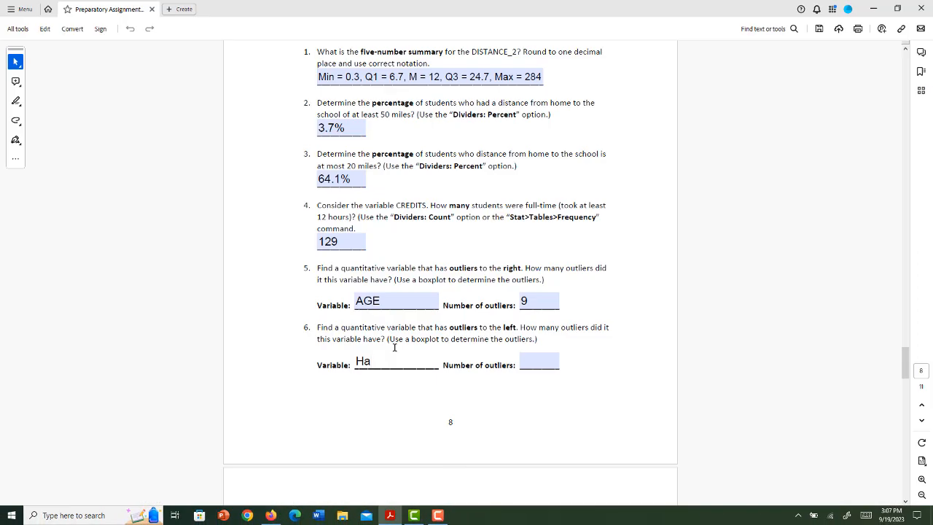
{"action": "type", "text": "PPY"}
{"action": "key", "text": "Tab"}
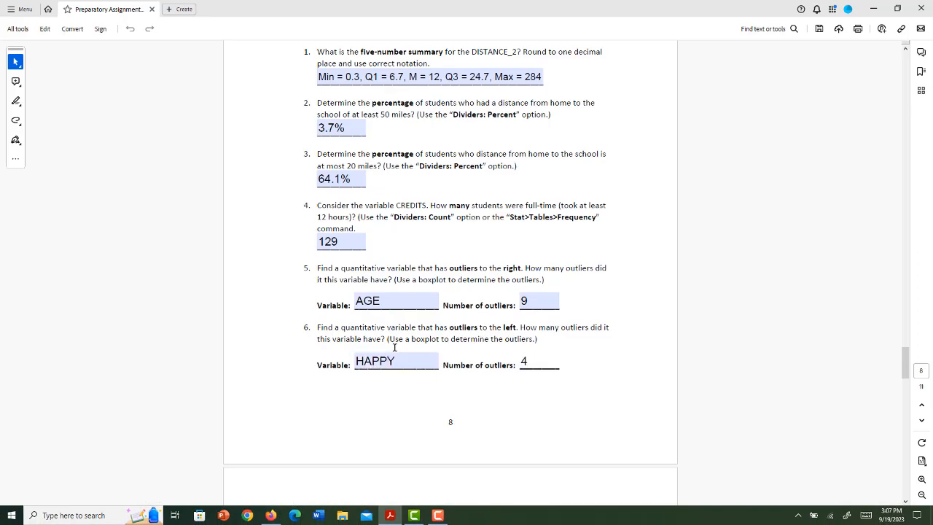
{"action": "scroll", "coordinate": [483, 278], "scroll_direction": "down", "scroll_amount": 5}
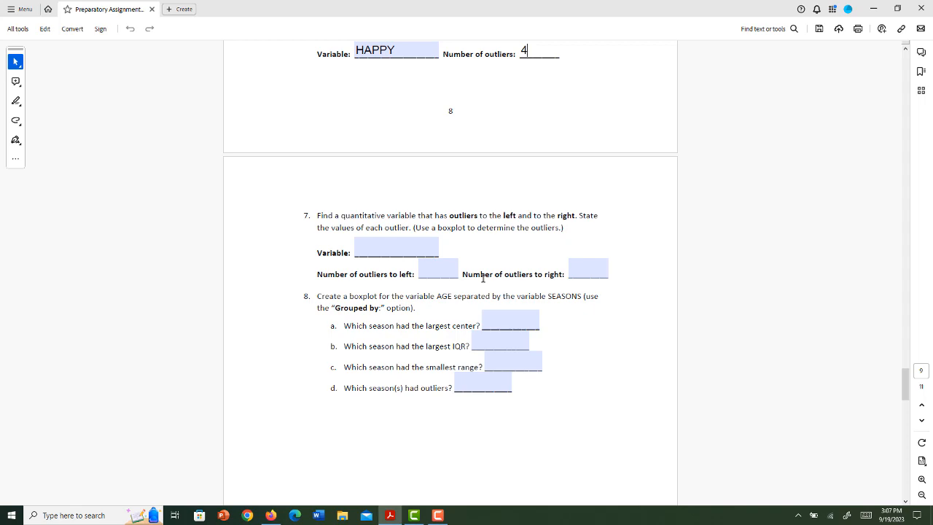
{"action": "left_click", "coordinate": [270, 515]}
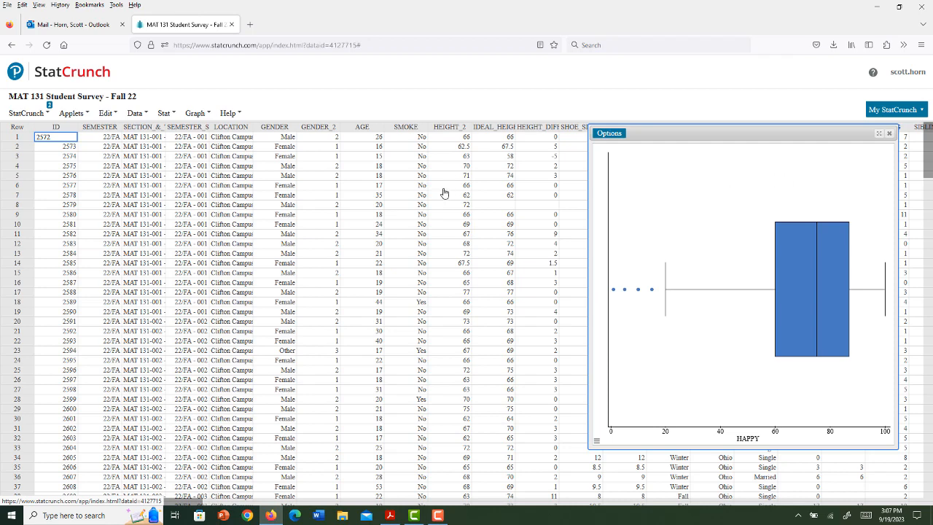
Edit the HAPPY boxplot to plot the HEIGHT_2 column and check for outliers on both sides
{"action": "left_click", "coordinate": [616, 135]}
{"action": "left_click", "coordinate": [608, 146]}
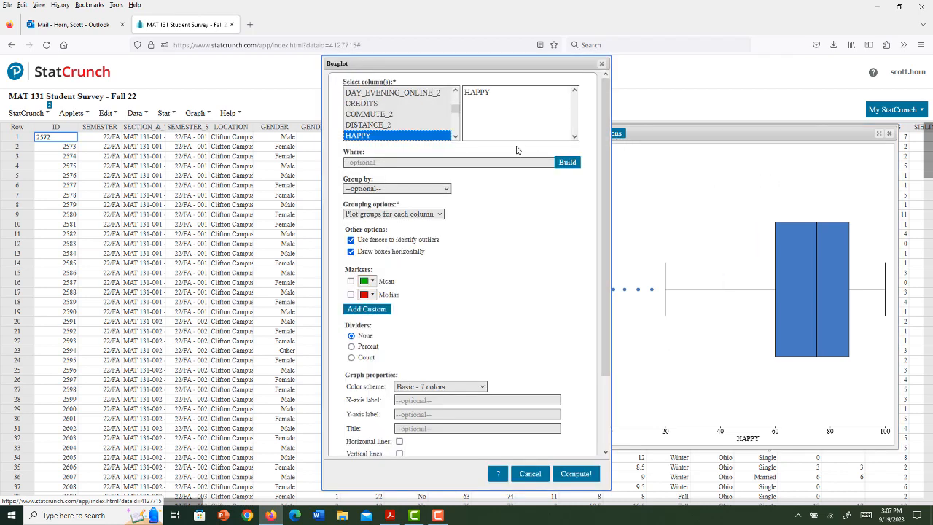
{"action": "left_click", "coordinate": [456, 93]}
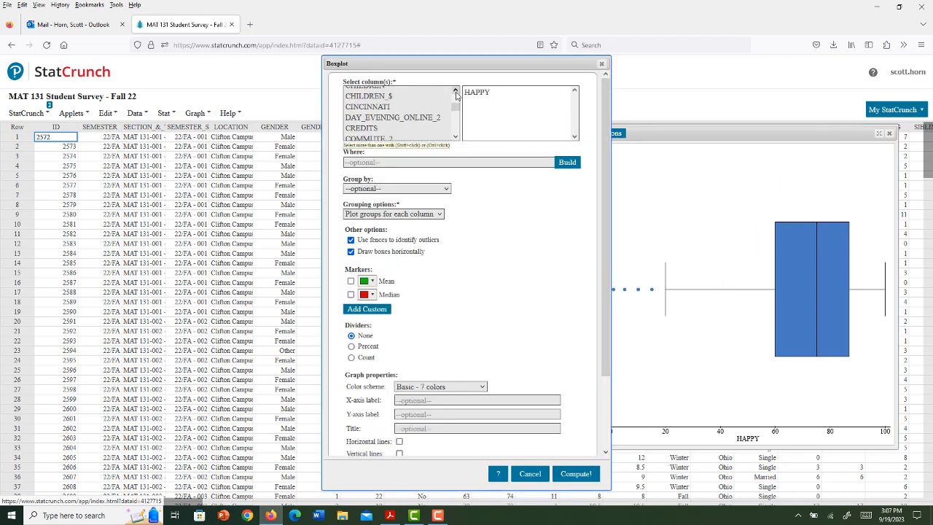
{"action": "left_click", "coordinate": [365, 125]}
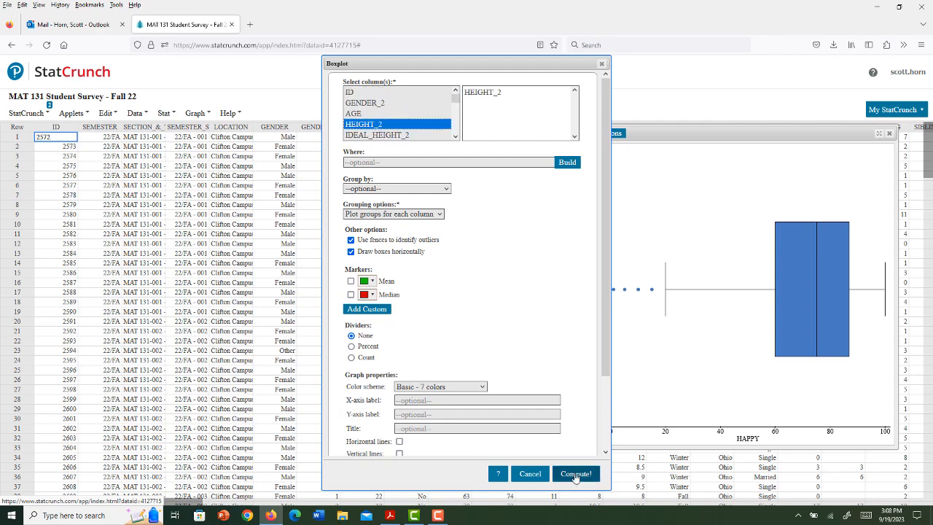
{"action": "left_click", "coordinate": [576, 474]}
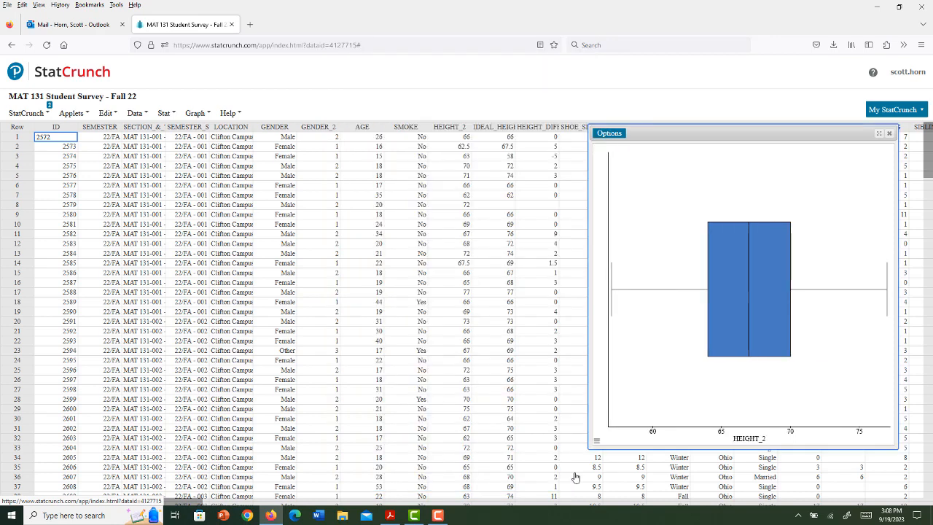
Replot the HEIGHT_2 boxplot with the IDEAL_HEIGHT_2 column to check for outliers on both sides
{"action": "left_click", "coordinate": [608, 135]}
{"action": "left_click", "coordinate": [609, 146]}
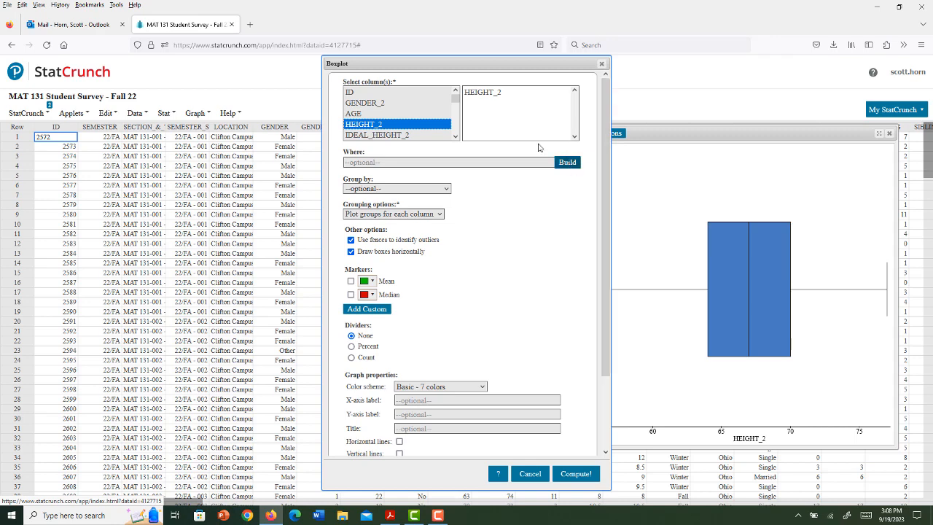
{"action": "scroll", "coordinate": [393, 113], "scroll_direction": "down", "scroll_amount": 1}
{"action": "left_click", "coordinate": [393, 111]}
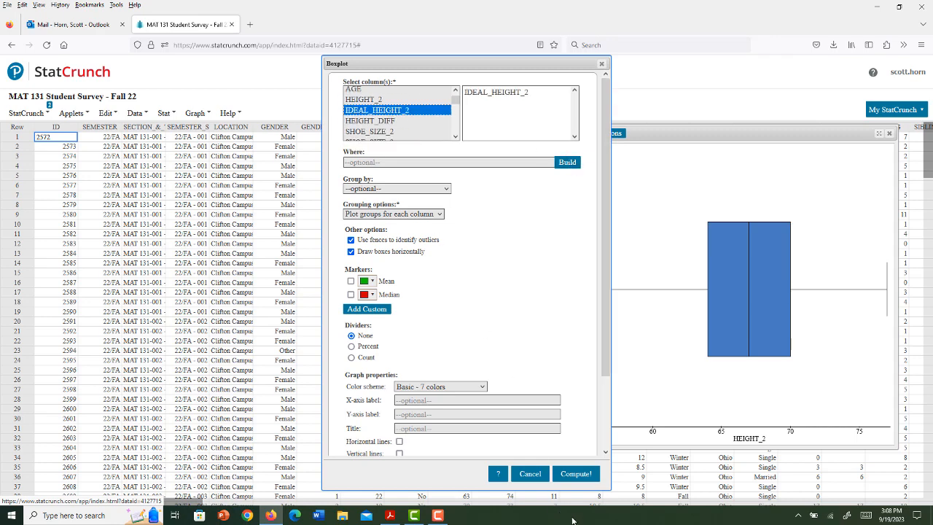
{"action": "left_click", "coordinate": [579, 476]}
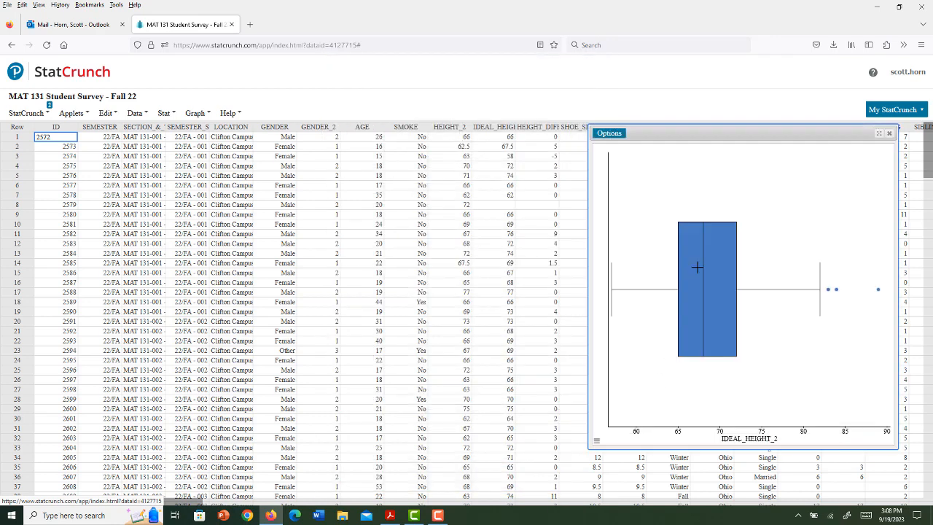
Replot the IDEAL_HEIGHT_2 boxplot with the SHOE_SIZE_2 column to check for outliers on both sides
{"action": "left_click", "coordinate": [613, 134]}
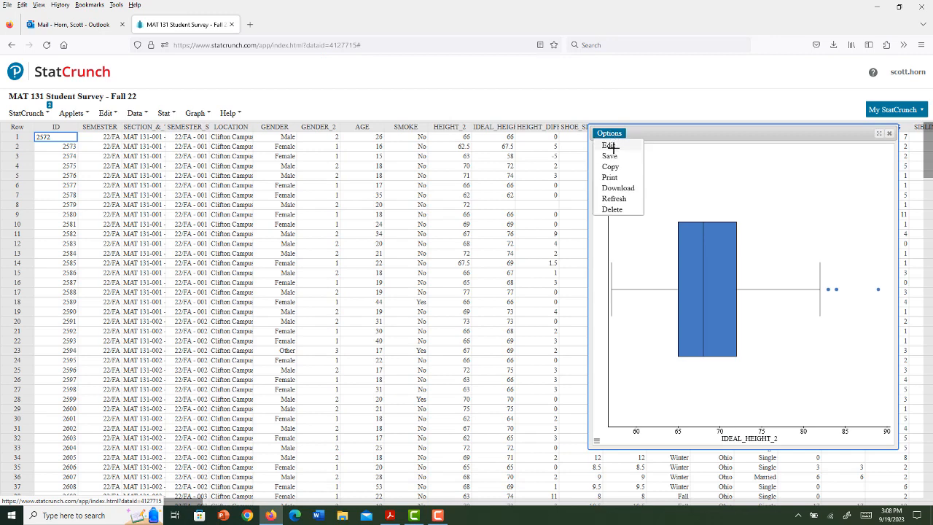
{"action": "left_click", "coordinate": [609, 146]}
{"action": "scroll", "coordinate": [460, 141], "scroll_direction": "down", "scroll_amount": 2}
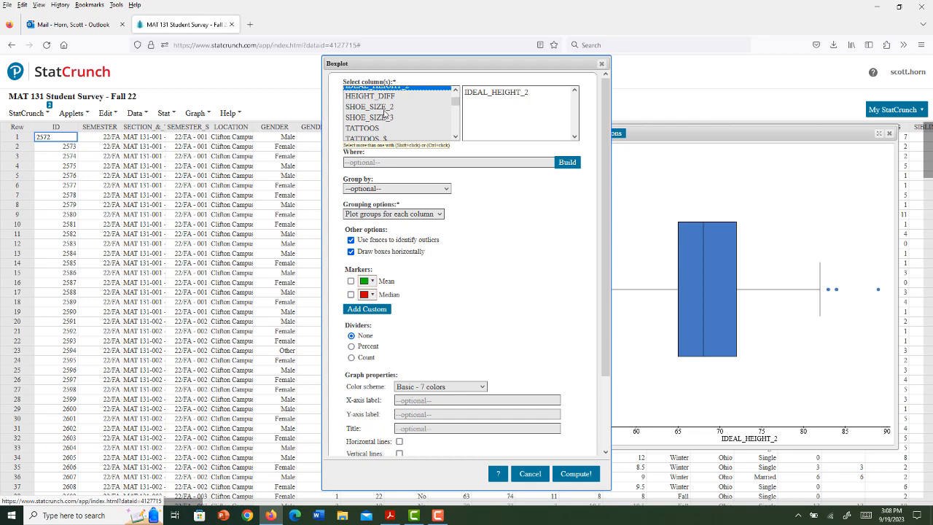
{"action": "left_click", "coordinate": [385, 107]}
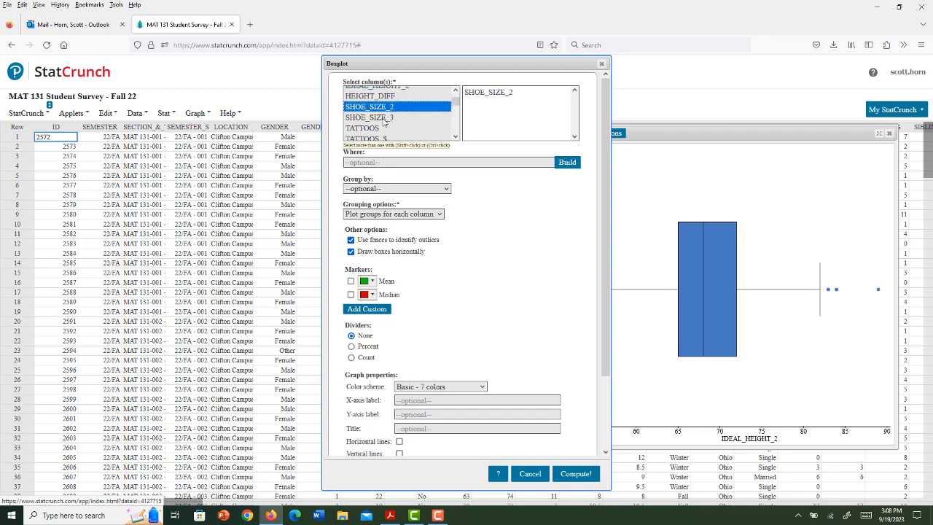
{"action": "left_click", "coordinate": [385, 118]}
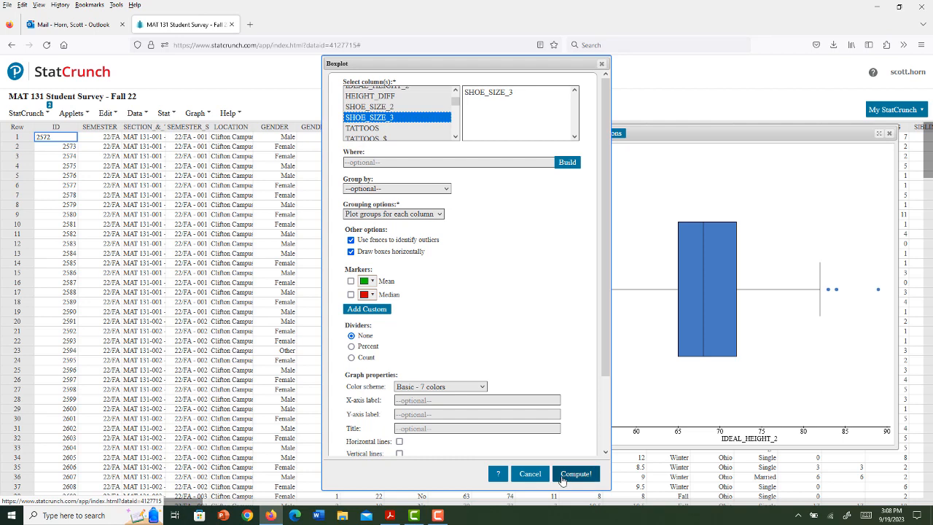
{"action": "left_click", "coordinate": [388, 108]}
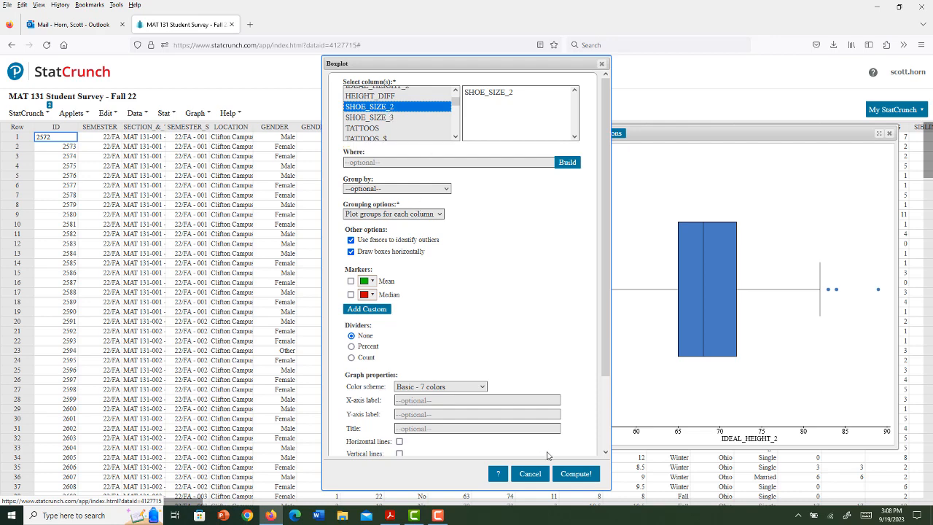
{"action": "left_click", "coordinate": [576, 474]}
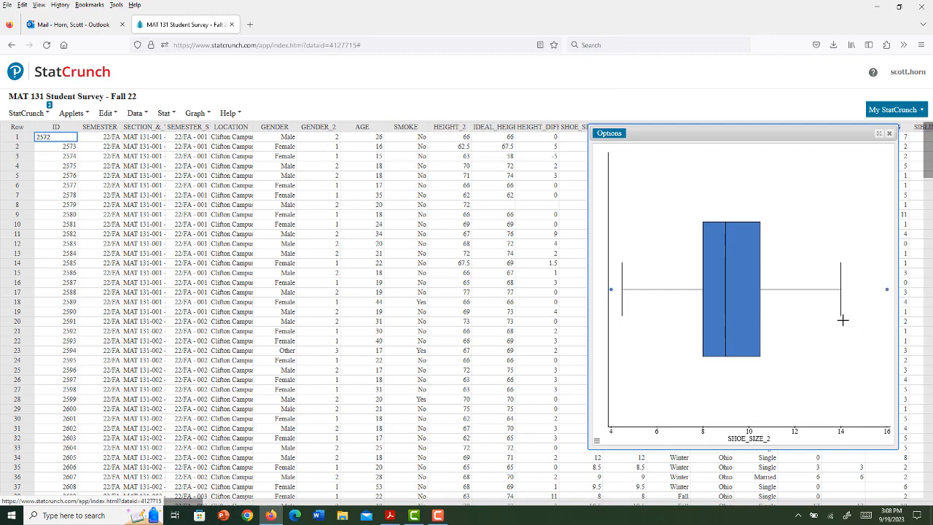
Edit the SHOE_SIZE_2 boxplot to plot the SHOE_SIZE_3 column
{"action": "left_click", "coordinate": [610, 133]}
{"action": "left_click", "coordinate": [611, 155]}
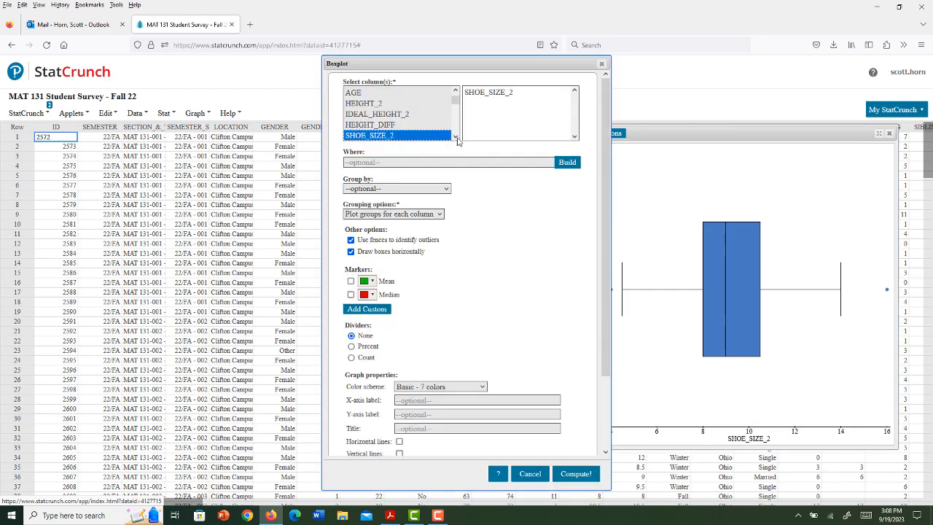
{"action": "scroll", "coordinate": [458, 140], "scroll_direction": "down", "scroll_amount": 2}
{"action": "left_click", "coordinate": [370, 121]}
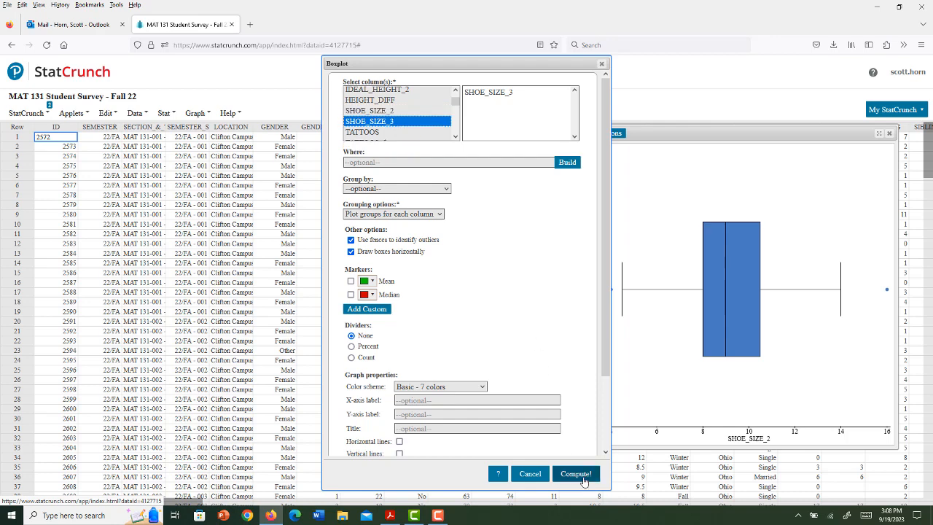
{"action": "left_click", "coordinate": [584, 475]}
Replot the SHOE_SIZE_3 boxplot with the SPEED_2 column to look for outliers on both sides
{"action": "left_click", "coordinate": [612, 134]}
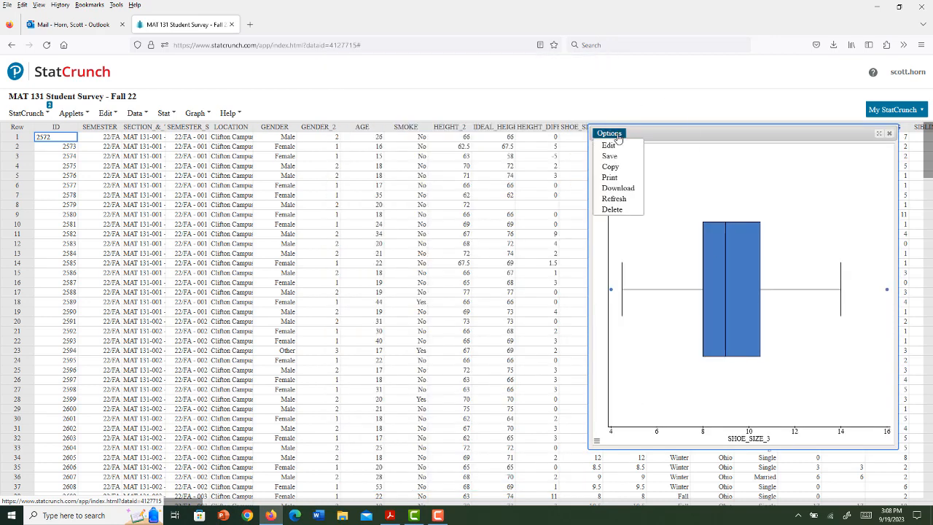
{"action": "left_click", "coordinate": [609, 145]}
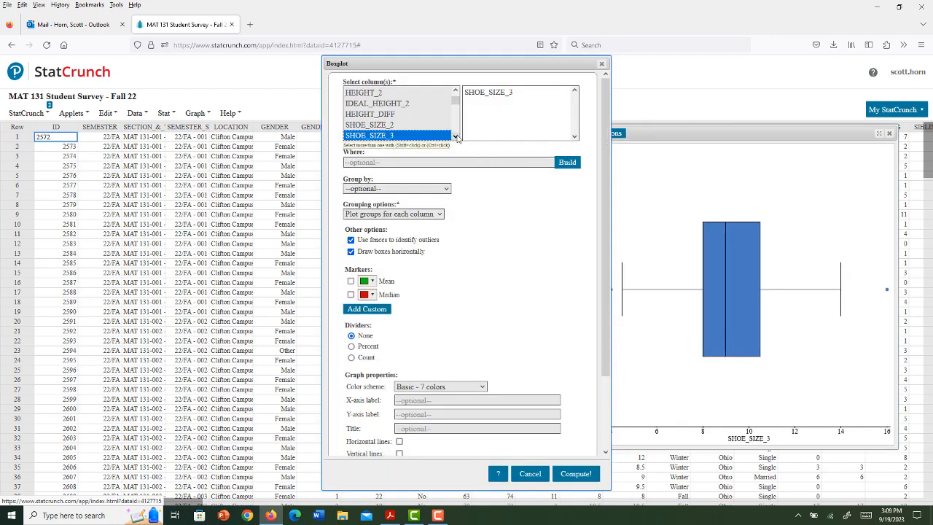
{"action": "scroll", "coordinate": [458, 141], "scroll_direction": "down", "scroll_amount": 2}
{"action": "scroll", "coordinate": [457, 141], "scroll_direction": "down", "scroll_amount": 2}
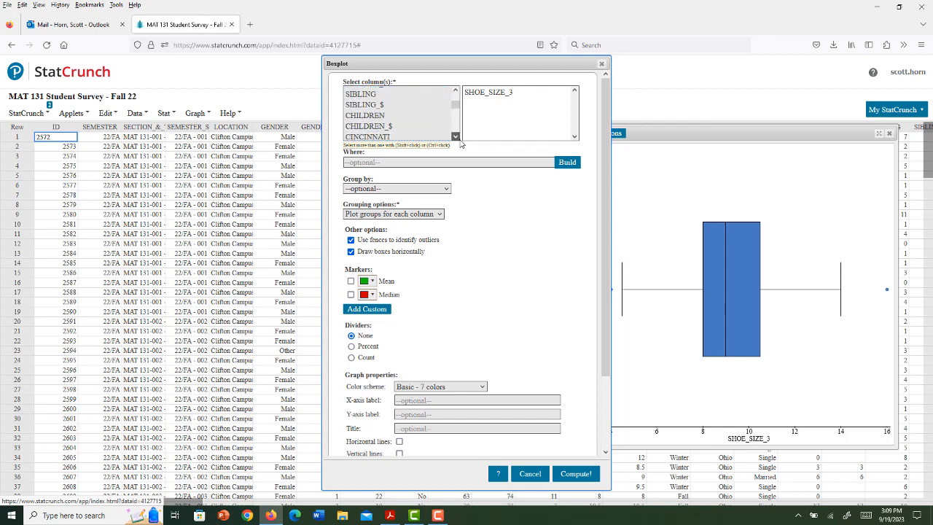
{"action": "scroll", "coordinate": [456, 138], "scroll_direction": "down", "scroll_amount": 2}
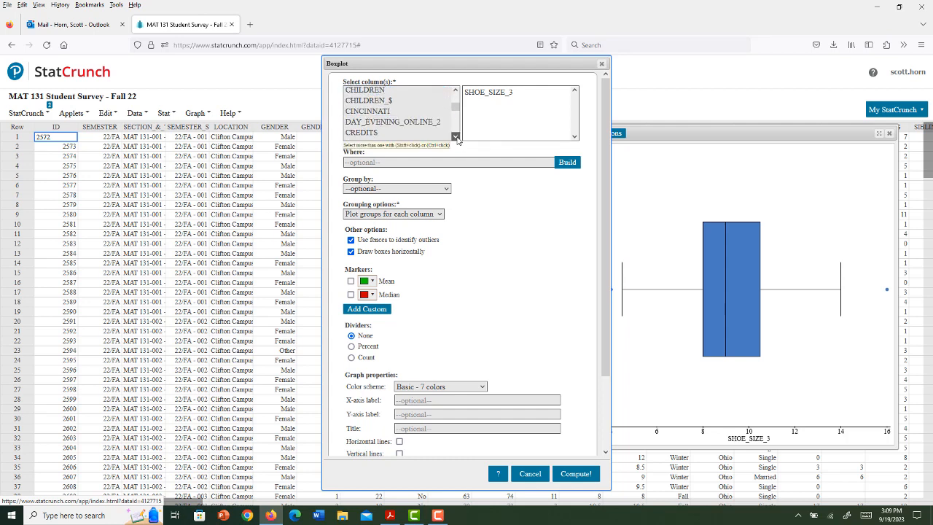
{"action": "scroll", "coordinate": [457, 141], "scroll_direction": "down", "scroll_amount": 2}
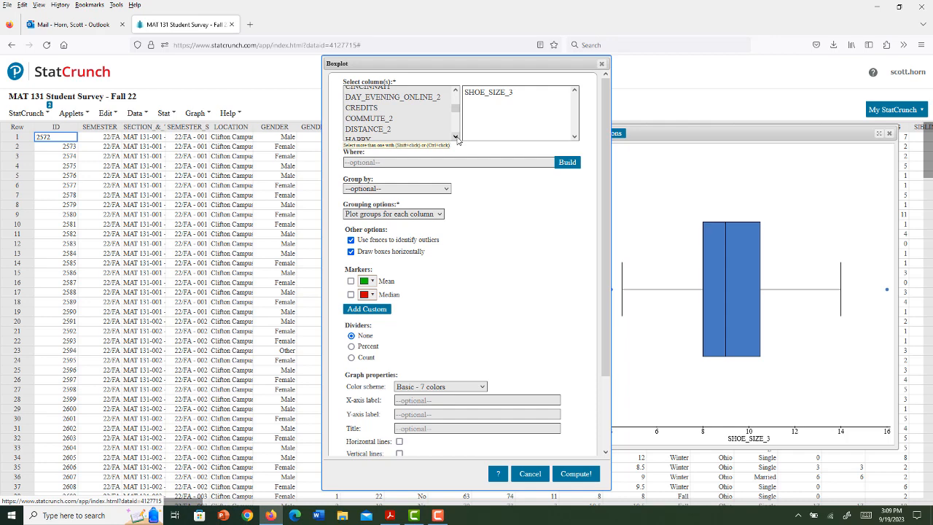
{"action": "scroll", "coordinate": [457, 141], "scroll_direction": "down", "scroll_amount": 5}
{"action": "left_click", "coordinate": [357, 108]}
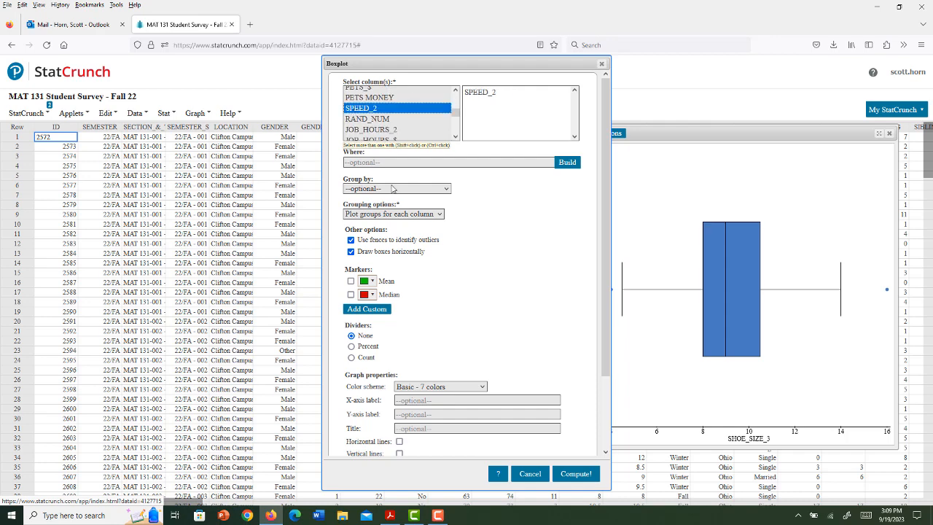
{"action": "left_click", "coordinate": [576, 475]}
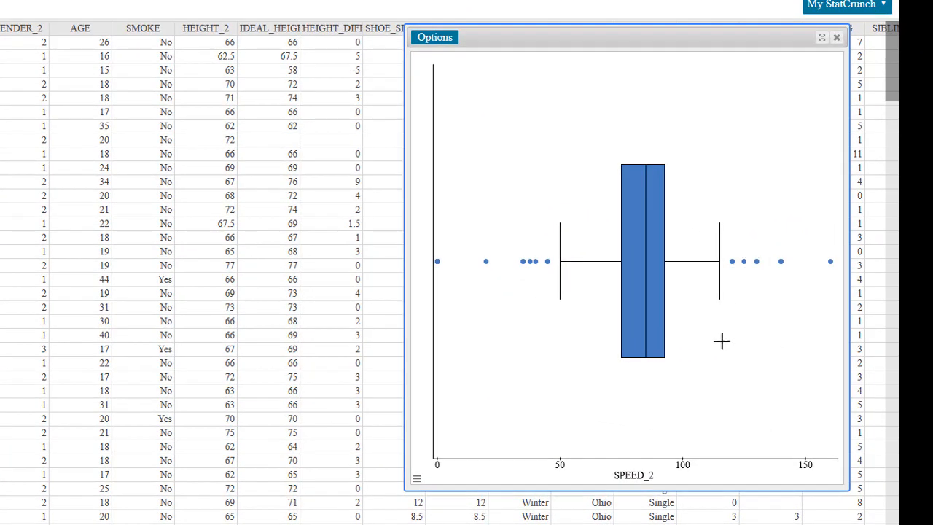
Count the low outliers of the SPEED_2 boxplot by selecting them, clear that selection, and select the high outliers to count them
{"action": "left_click_drag", "start_coordinate": [548, 261], "coordinate": [430, 274]}
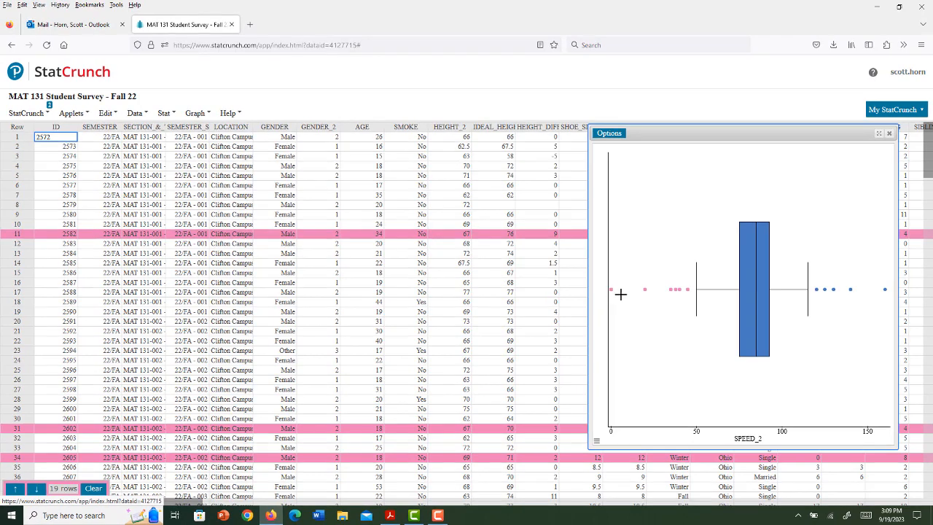
{"action": "mouse_move", "coordinate": [688, 290]}
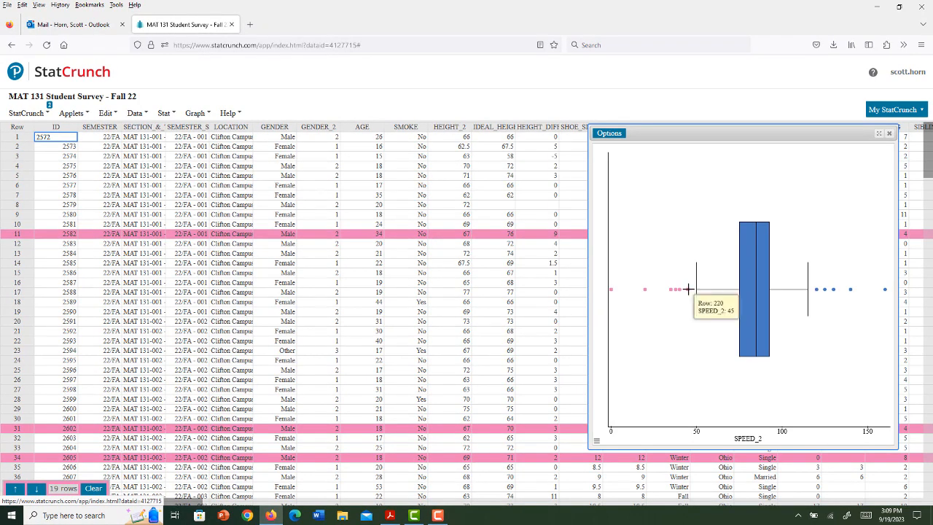
{"action": "left_click", "coordinate": [93, 489]}
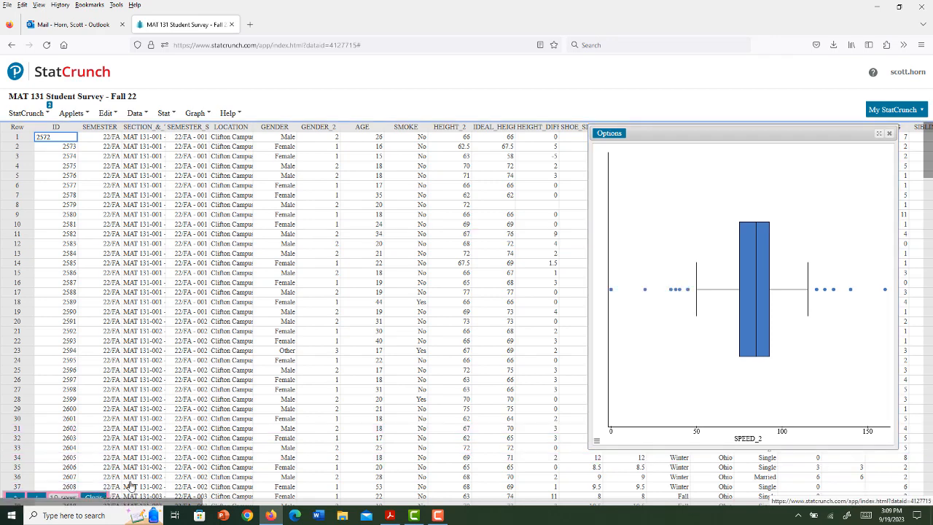
{"action": "left_click_drag", "start_coordinate": [814, 290], "coordinate": [885, 289]}
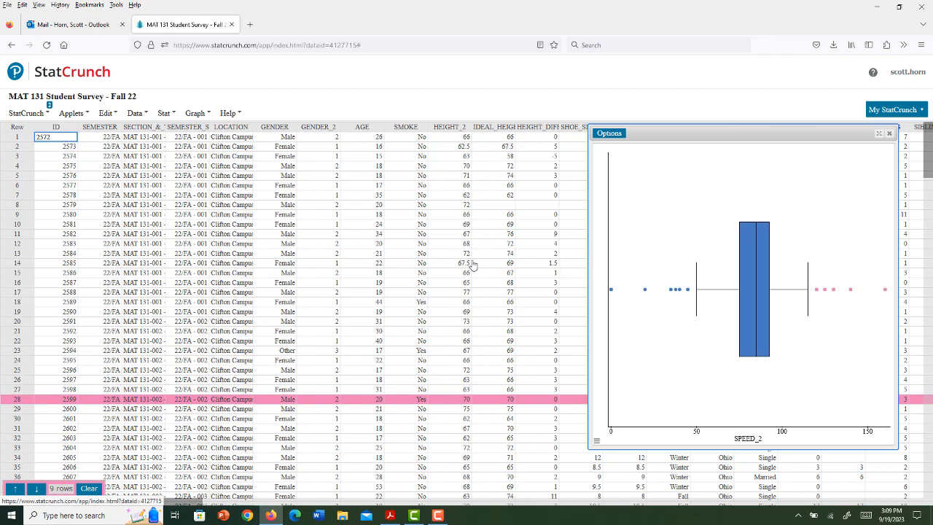
Switch to the worksheet PDF, answer question 7 with variable SPEED, 19 outliers to the left and 9 to the right, and read question 8
{"action": "left_click", "coordinate": [390, 516]}
{"action": "left_click", "coordinate": [399, 245]}
{"action": "type", "text": "SPEED"}
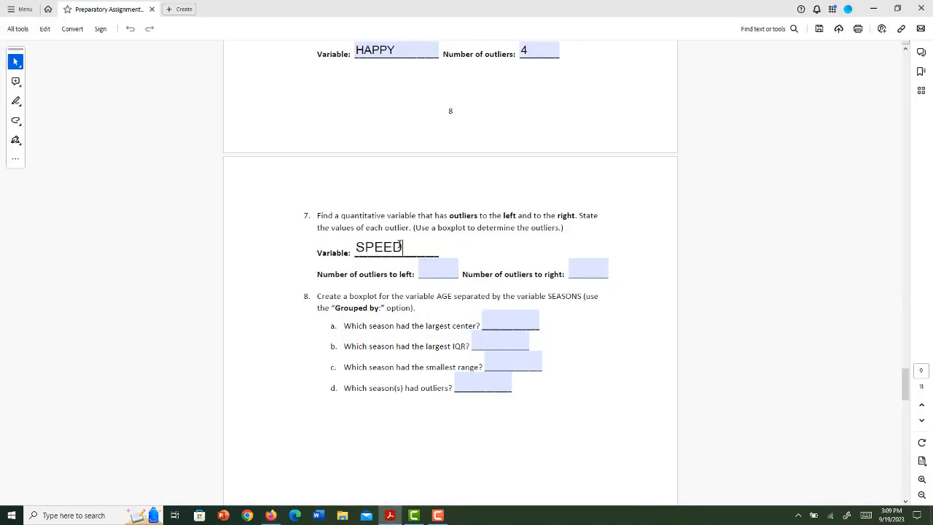
{"action": "left_click", "coordinate": [436, 273]}
{"action": "type", "text": "1"}
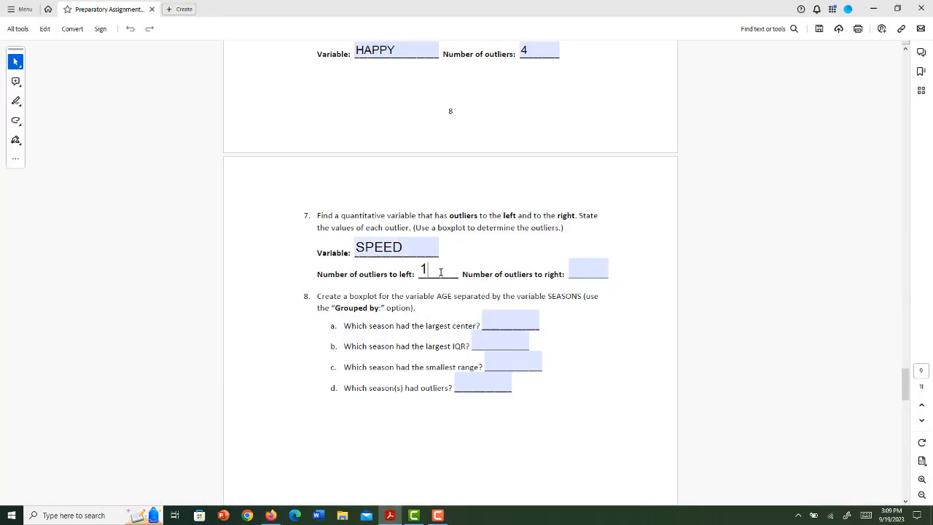
{"action": "type", "text": "9"}
{"action": "left_click", "coordinate": [583, 268]}
{"action": "type", "text": "9"}
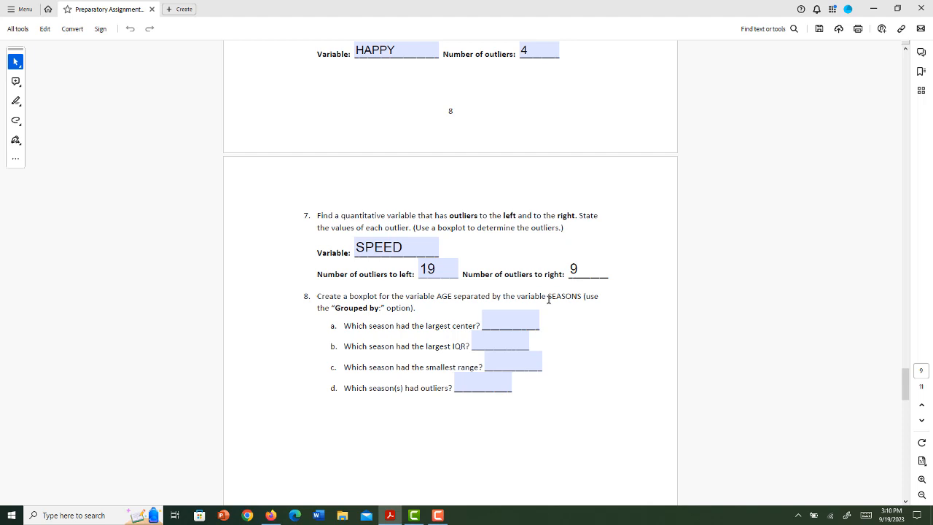
{"action": "left_click_drag", "start_coordinate": [439, 297], "coordinate": [453, 297]}
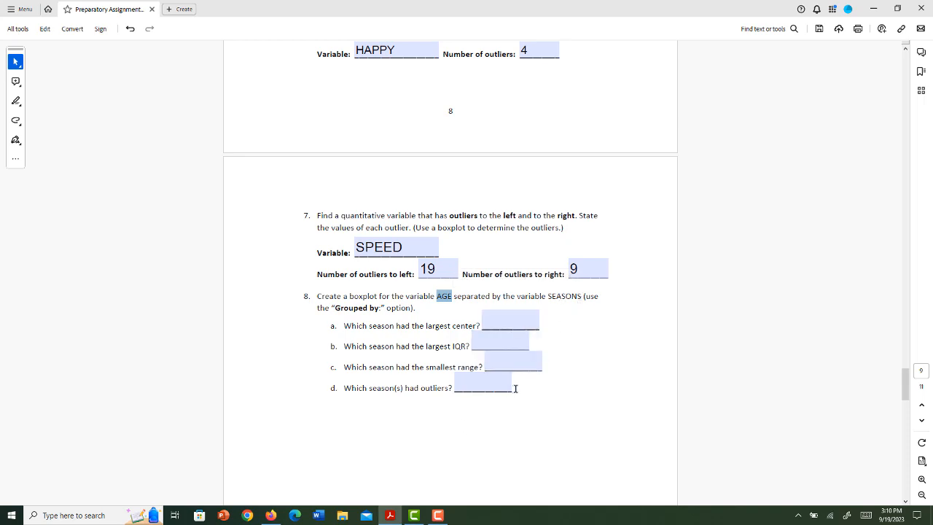
Return to StatCrunch, clear the highlighted rows and edit the SPEED_2 boxplot to plot AGE grouped by SEASON, moving the graph over the data table
{"action": "left_click", "coordinate": [271, 515]}
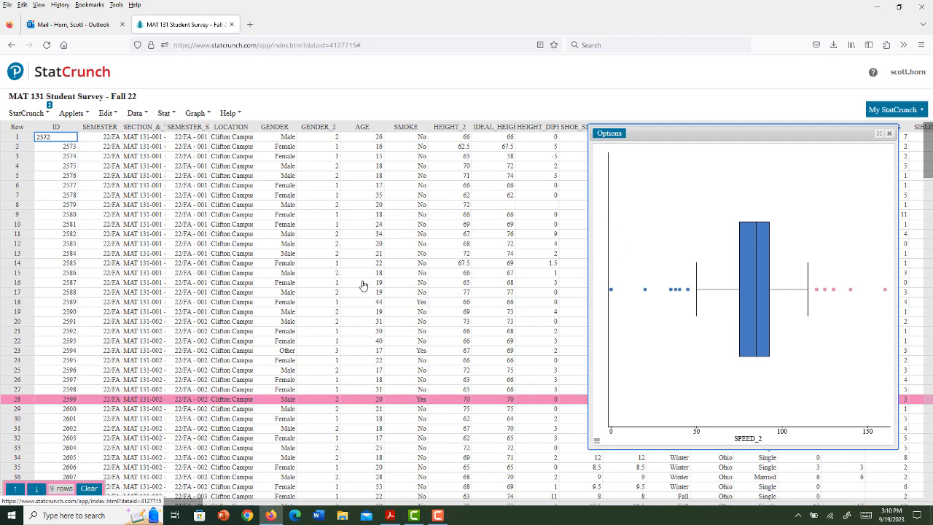
{"action": "left_click", "coordinate": [89, 488]}
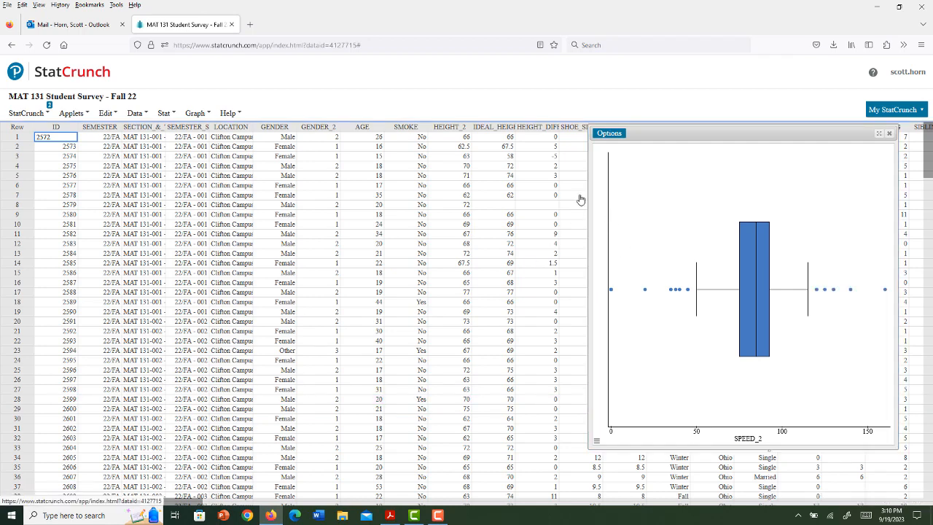
{"action": "left_click", "coordinate": [617, 135]}
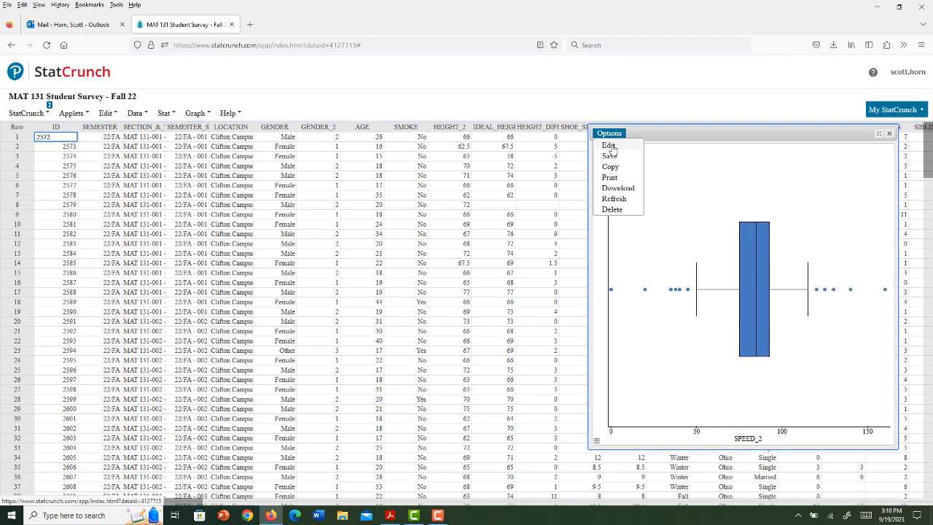
{"action": "left_click", "coordinate": [609, 145]}
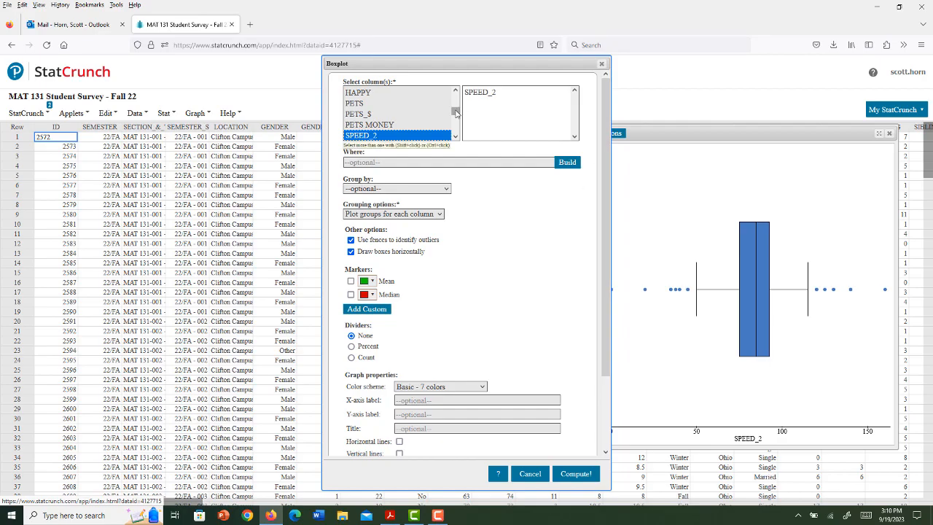
{"action": "left_click_drag", "start_coordinate": [455, 113], "coordinate": [456, 94]}
{"action": "left_click", "coordinate": [354, 113]}
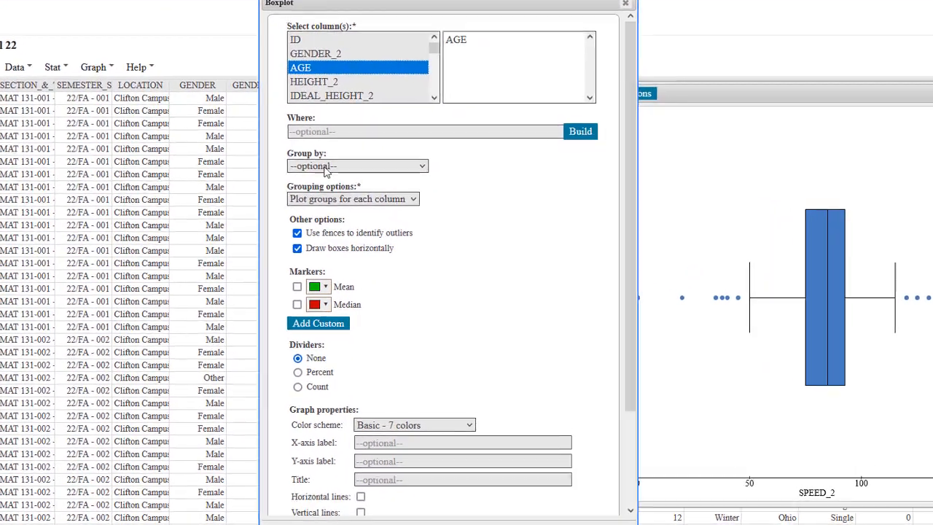
{"action": "left_click", "coordinate": [422, 166]}
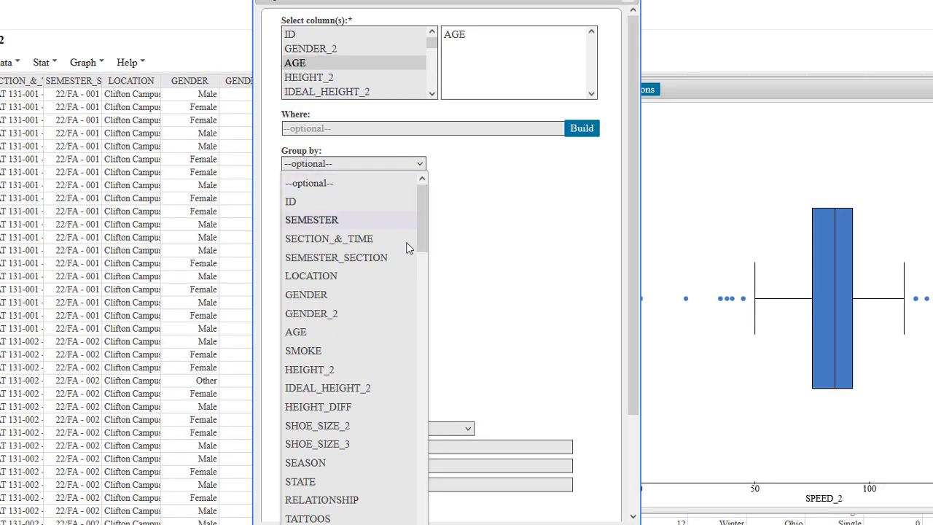
{"action": "left_click", "coordinate": [316, 465]}
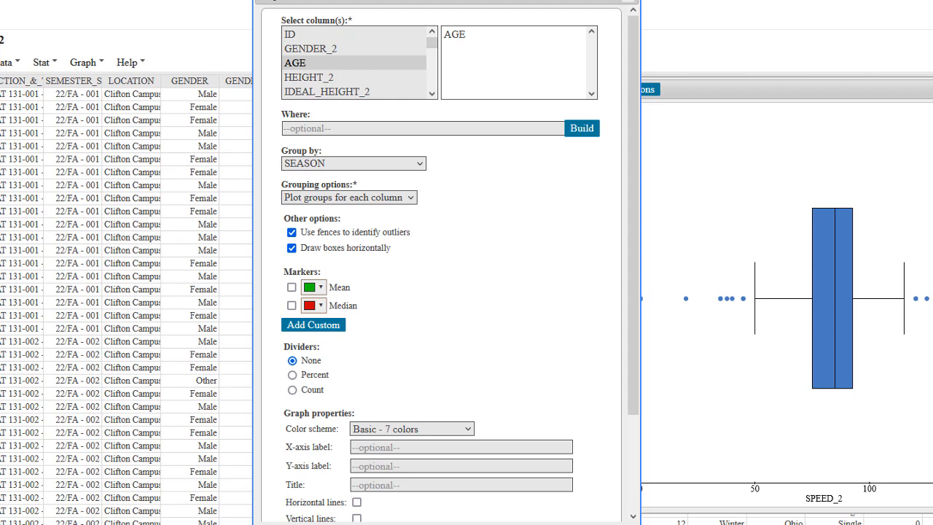
{"action": "left_click_drag", "start_coordinate": [763, 85], "coordinate": [356, 52]}
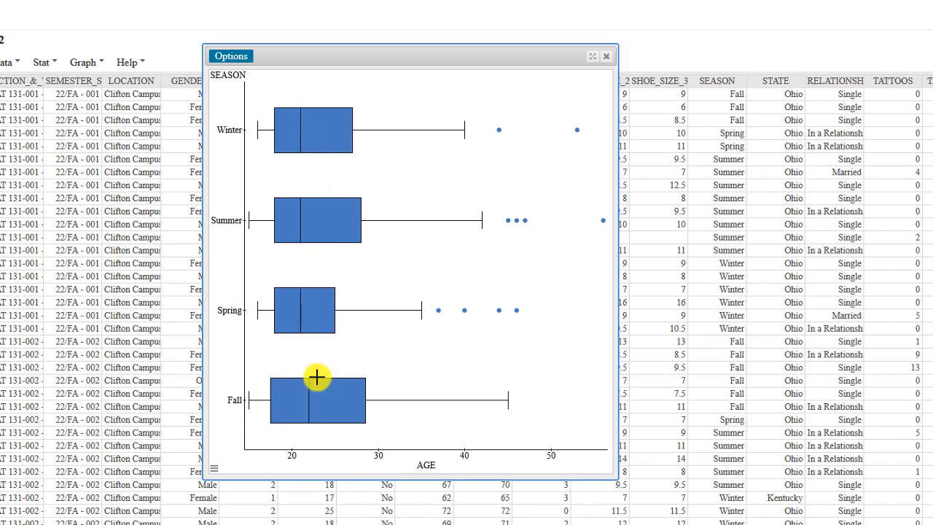
Inspect the summary values of each season's AGE boxplot to compare their medians and IQRs
{"action": "mouse_move", "coordinate": [305, 410]}
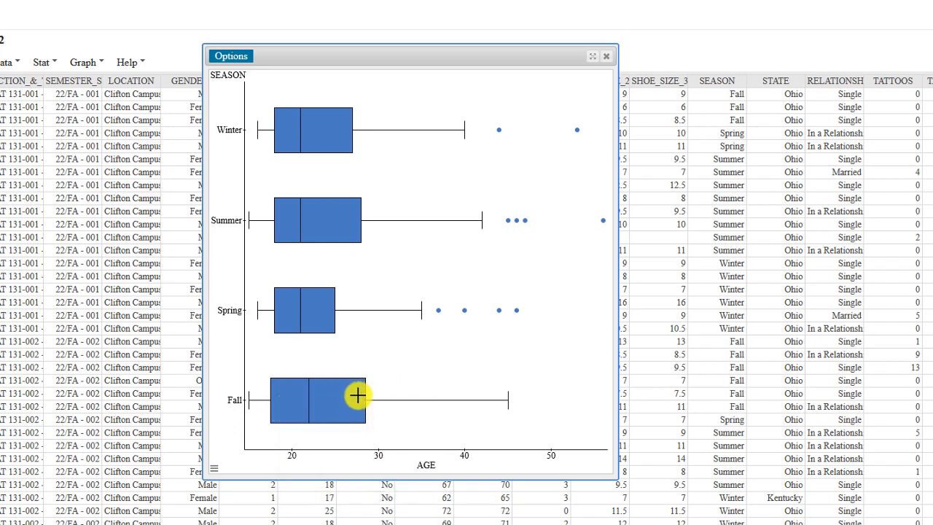
{"action": "mouse_move", "coordinate": [358, 396]}
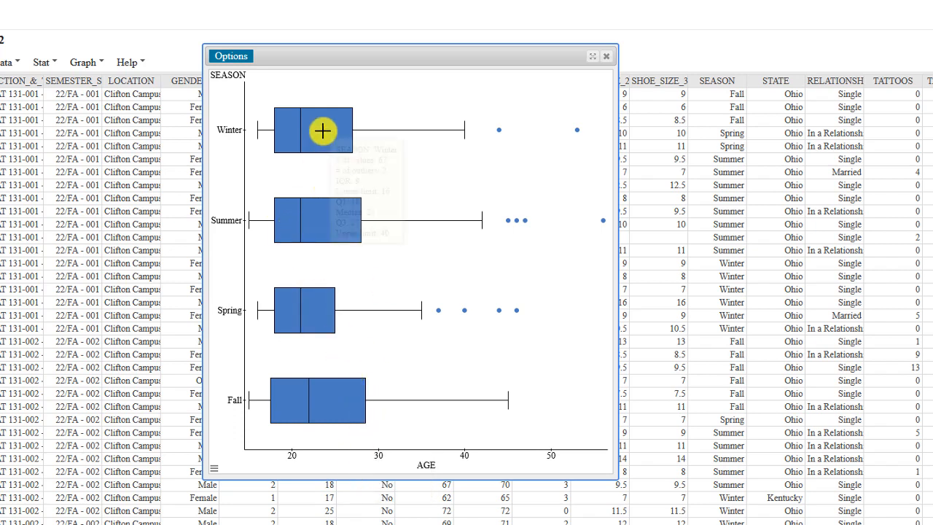
{"action": "mouse_move", "coordinate": [327, 129]}
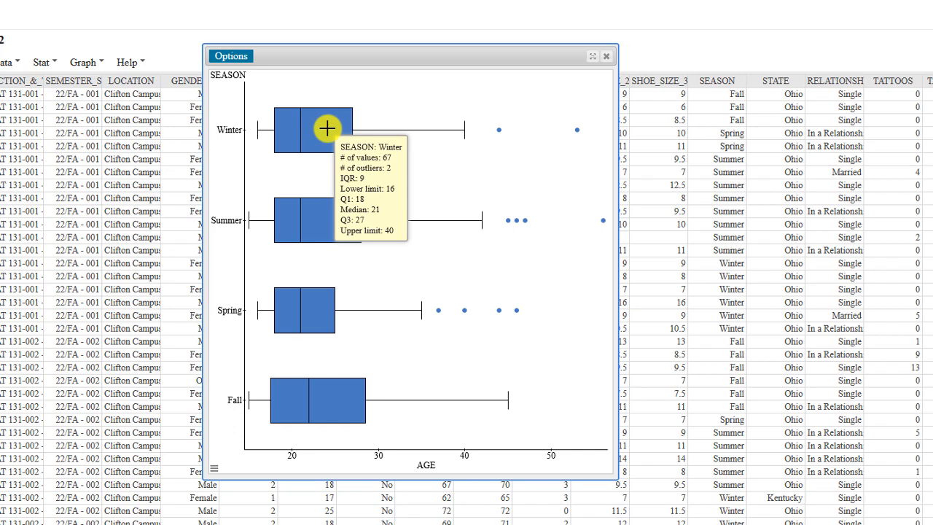
{"action": "mouse_move", "coordinate": [335, 219]}
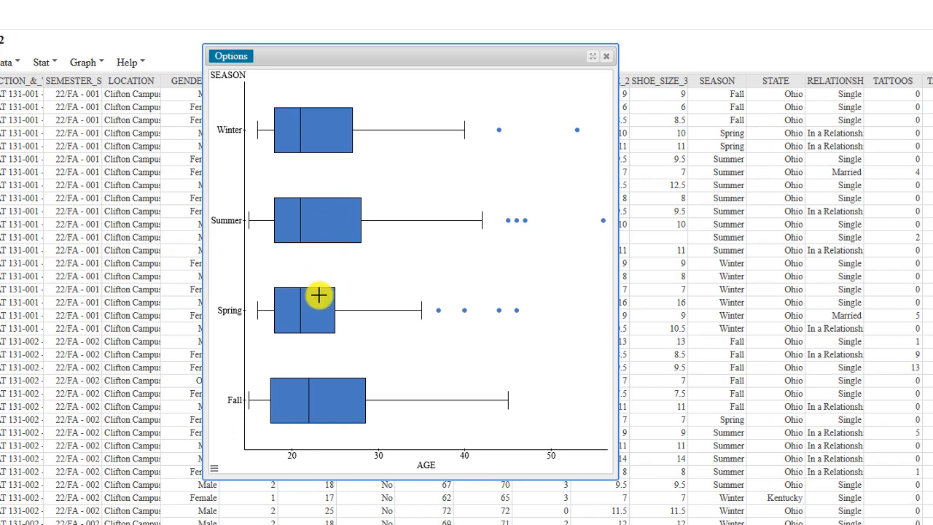
{"action": "mouse_move", "coordinate": [320, 309]}
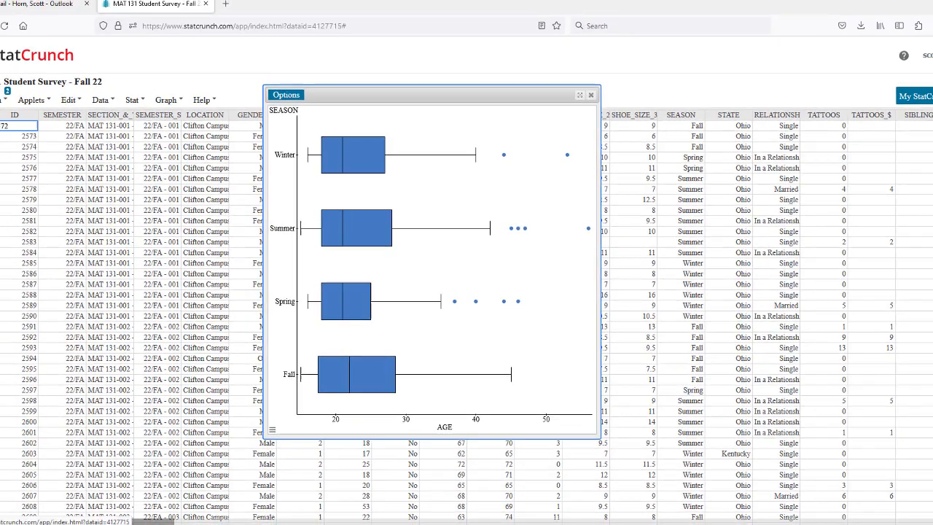
Switch to the worksheet PDF and answer question 8a with Fall (22) and question 8b with Fall (11)
{"action": "left_click", "coordinate": [389, 518]}
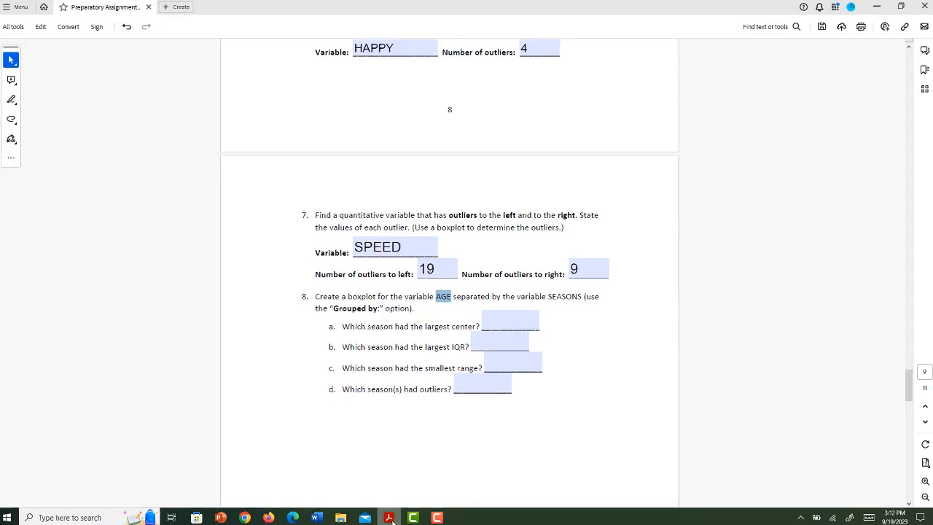
{"action": "left_click", "coordinate": [514, 321]}
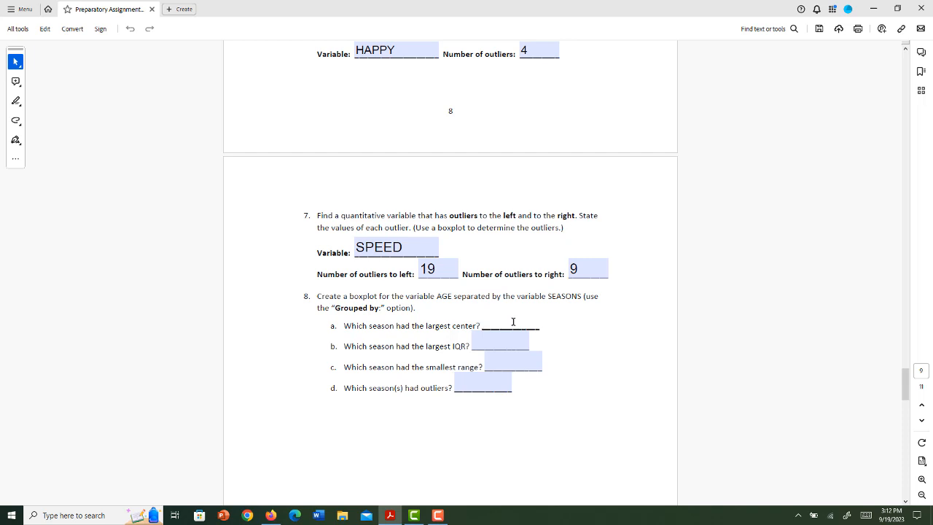
{"action": "type", "text": "Fallo"}
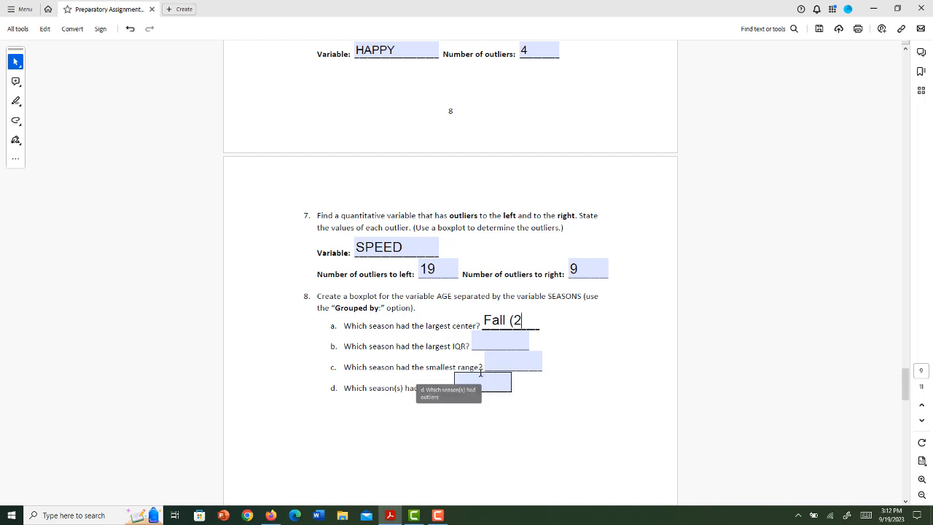
{"action": "type", "text": "2"}
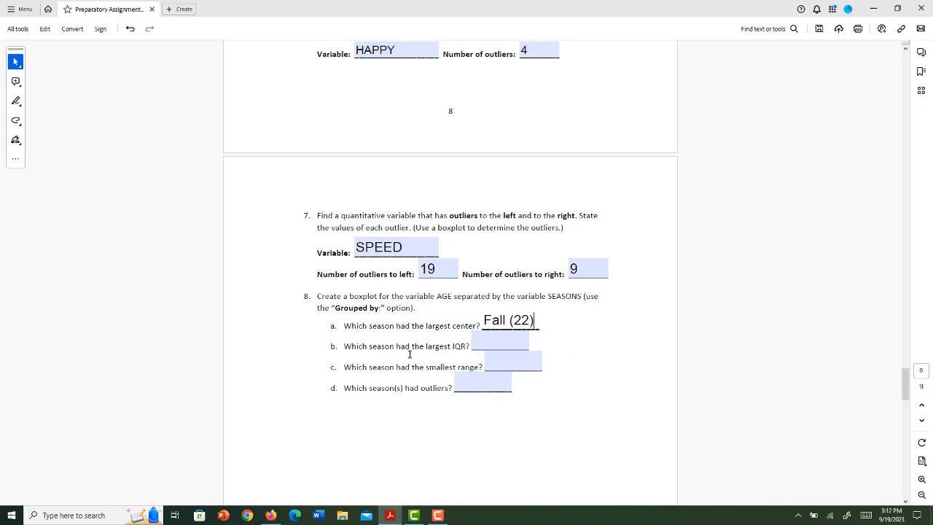
{"action": "left_click", "coordinate": [481, 345]}
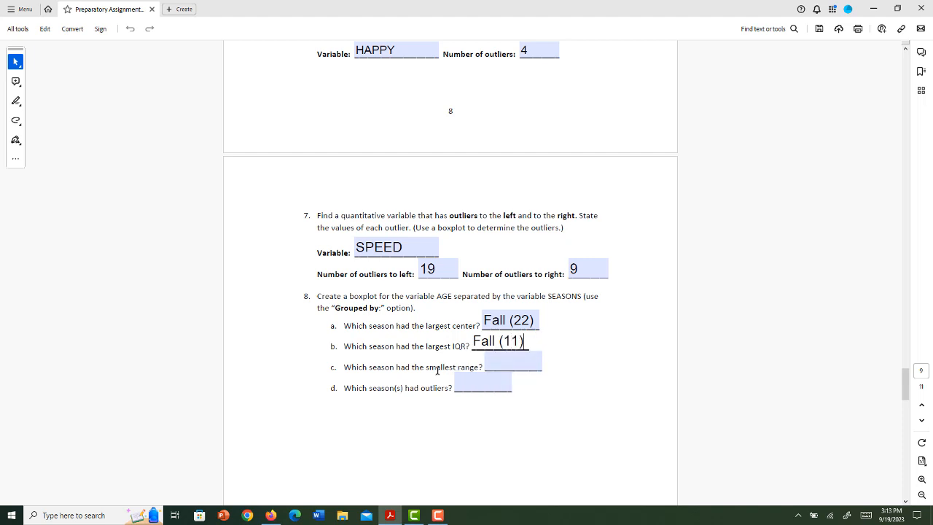
Return to StatCrunch, inspect the Winter boxplot's summary values and move the graph aside to uncover the AGE column
{"action": "left_click", "coordinate": [392, 517]}
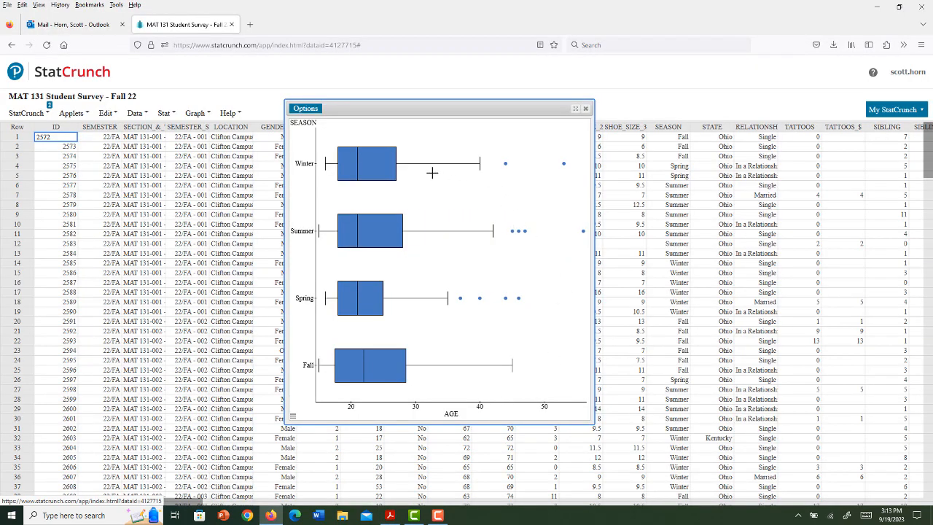
{"action": "mouse_move", "coordinate": [346, 160]}
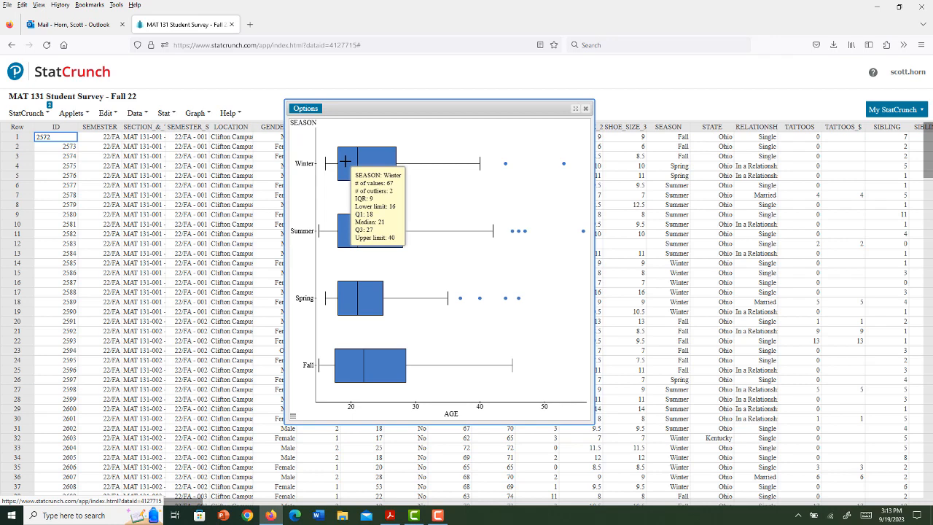
{"action": "left_click_drag", "start_coordinate": [416, 108], "coordinate": [549, 97]}
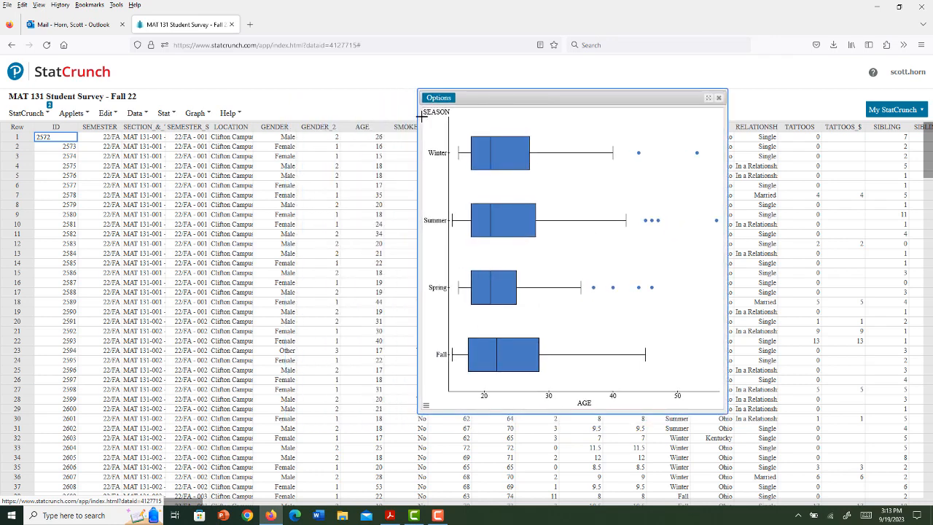
Compute summary statistics for the AGE column grouped by SEASON and place the results table beside the boxplots
{"action": "left_click", "coordinate": [164, 113]}
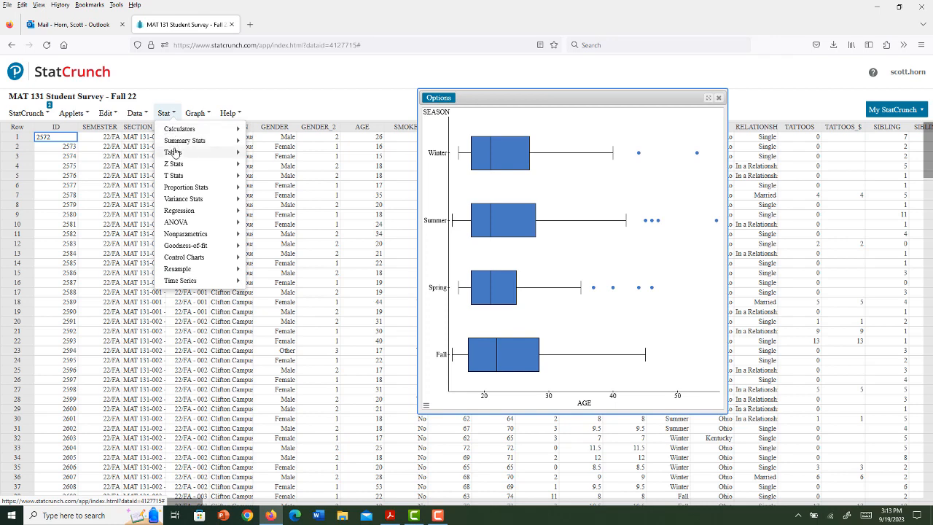
{"action": "mouse_move", "coordinate": [182, 140]}
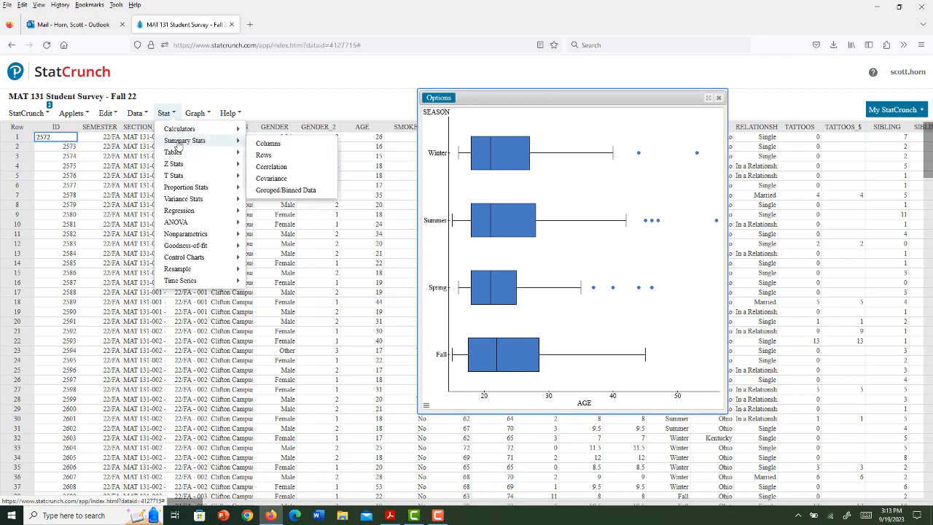
{"action": "left_click", "coordinate": [277, 146]}
{"action": "left_click", "coordinate": [365, 172]}
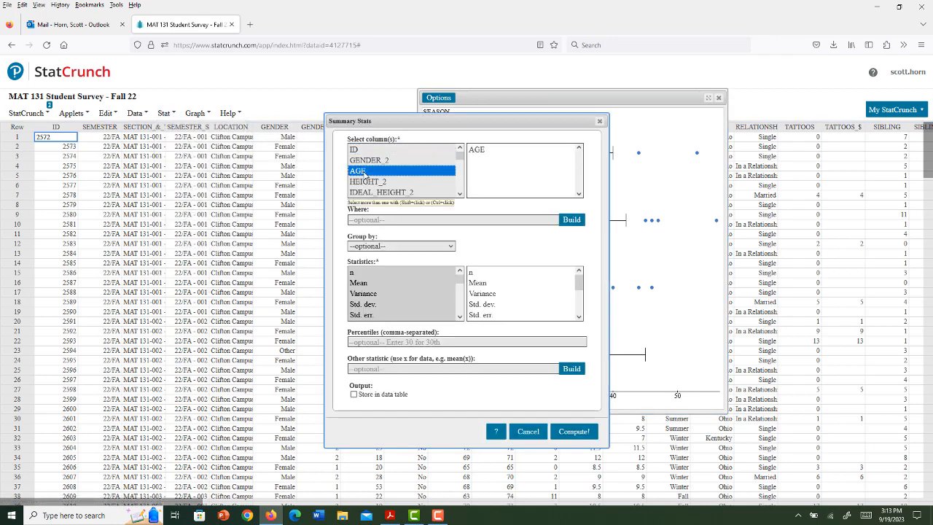
{"action": "left_click", "coordinate": [376, 247]}
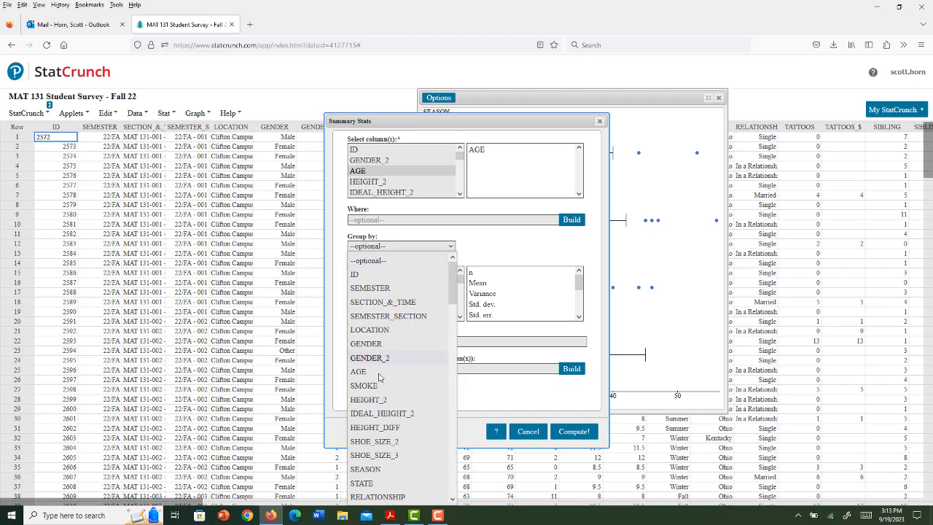
{"action": "left_click", "coordinate": [370, 473]}
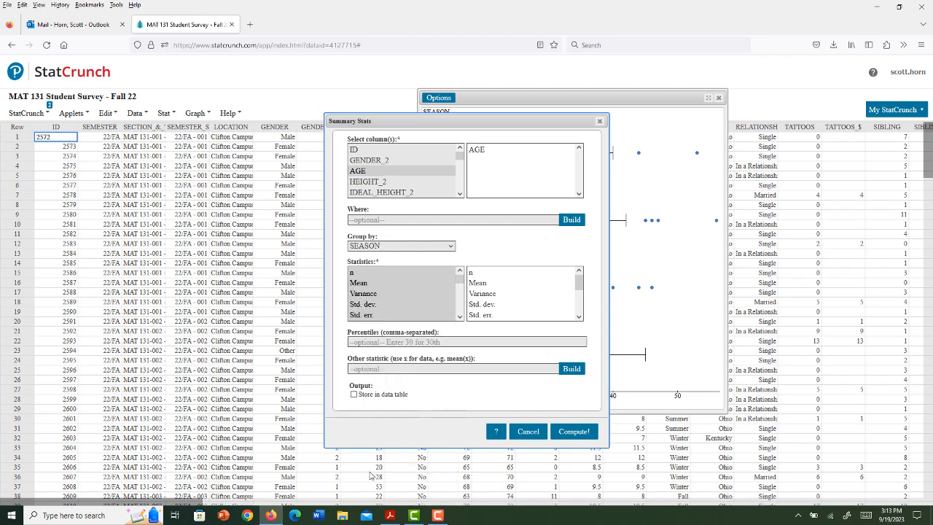
{"action": "left_click", "coordinate": [562, 432]}
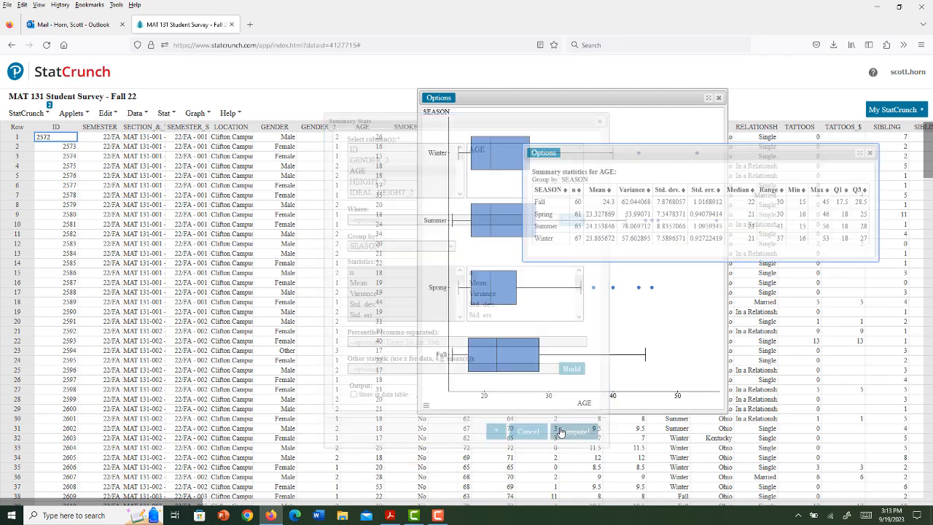
{"action": "left_click_drag", "start_coordinate": [673, 149], "coordinate": [208, 144]}
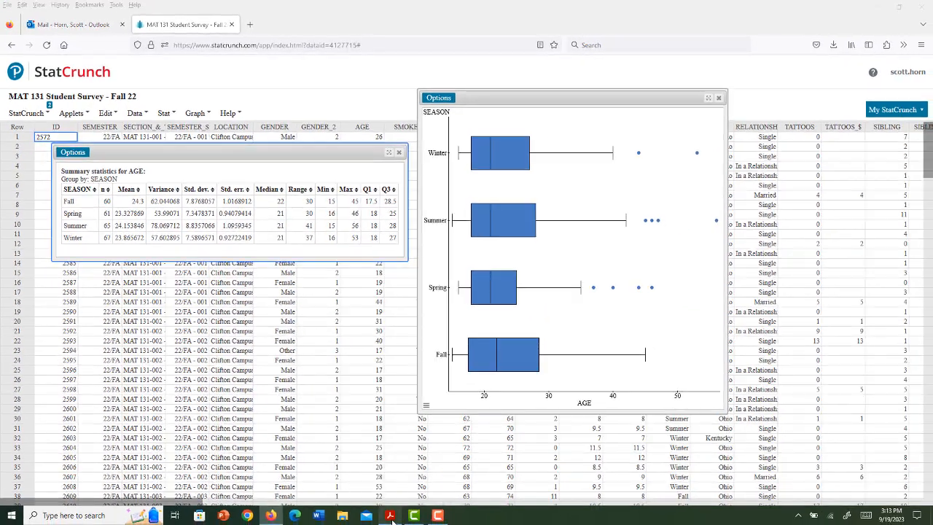
Switch to the worksheet PDF and answer question 8c with FA,SP (30), rechecking the seasons' ranges in the StatCrunch summary table
{"action": "left_click", "coordinate": [391, 516]}
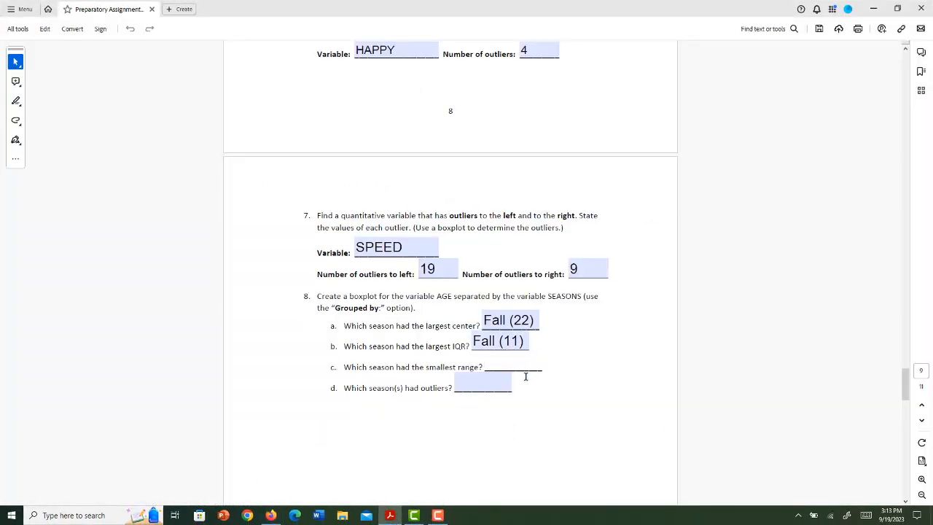
{"action": "type", "text": "Fall"}
{"action": "type", "text": "U ("}
{"action": "left_click", "coordinate": [388, 518]}
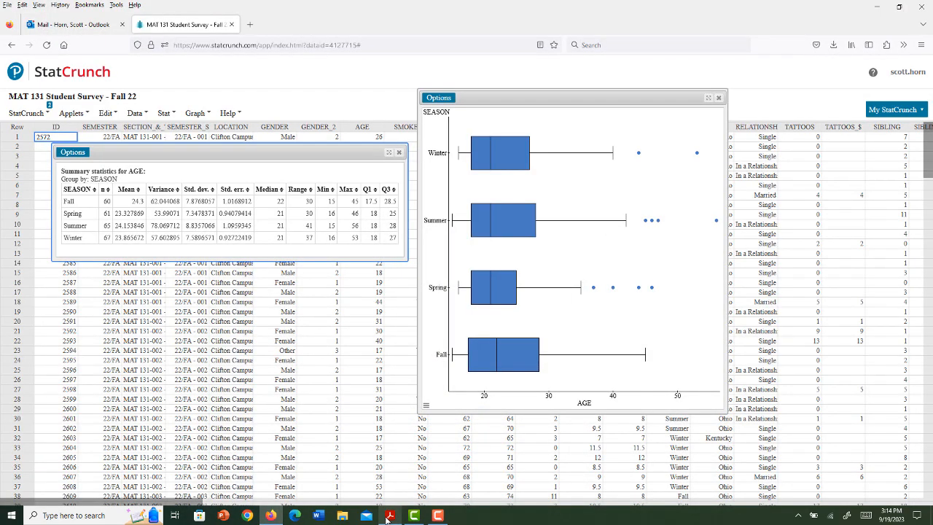
{"action": "left_click", "coordinate": [387, 518]}
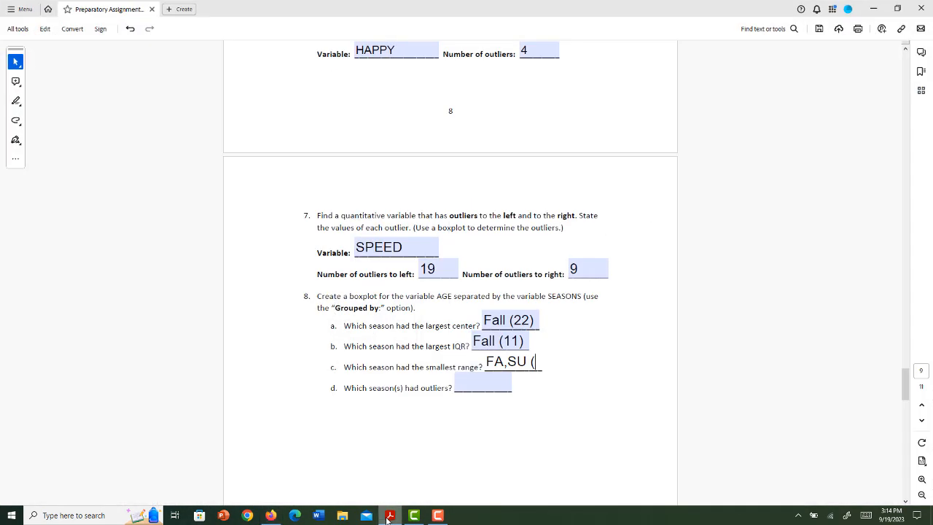
{"action": "left_click_drag", "start_coordinate": [522, 361], "coordinate": [526, 364]}
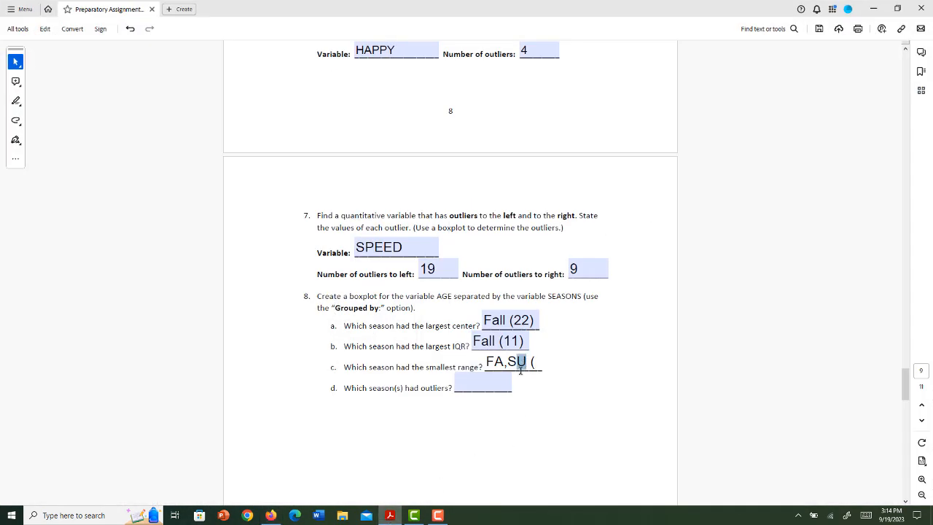
{"action": "type", "text": "P30)"}
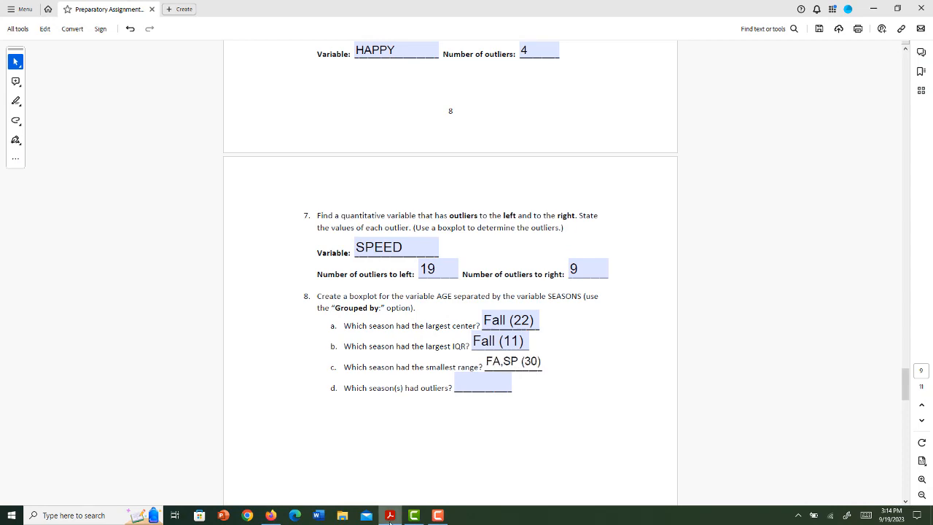
Check the season boxplots for outliers in StatCrunch, and answer question 8d in the worksheet PDF with WI,SU,SP
{"action": "left_click", "coordinate": [391, 517]}
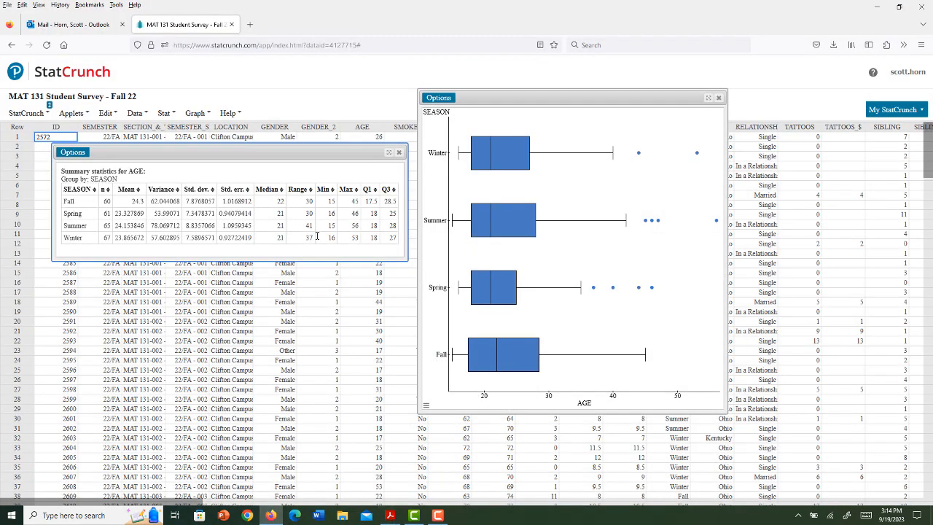
{"action": "left_click", "coordinate": [391, 517]}
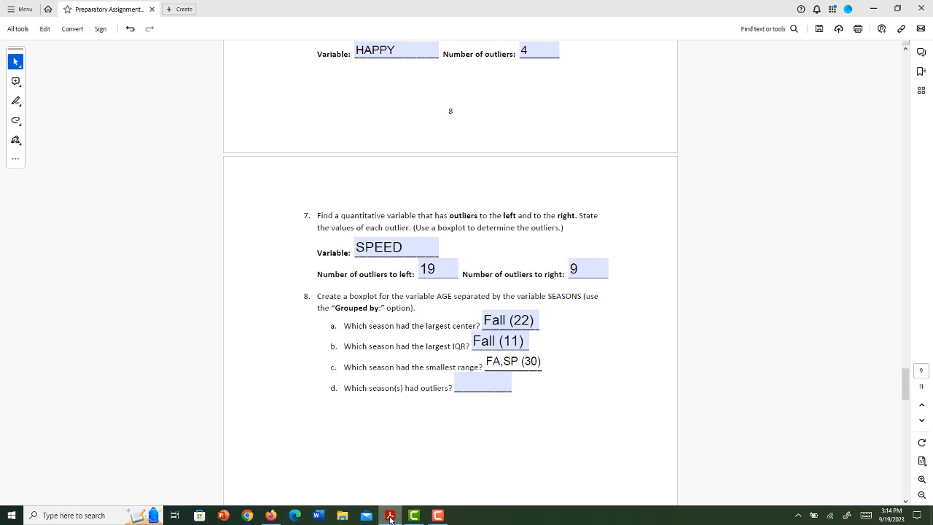
{"action": "left_click", "coordinate": [391, 517]}
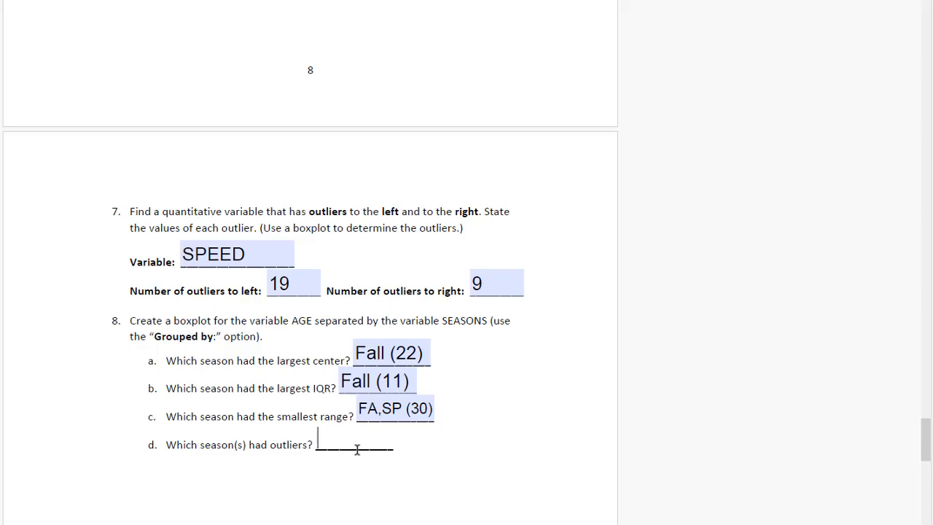
{"action": "type", "text": "WI,SU,SP"}
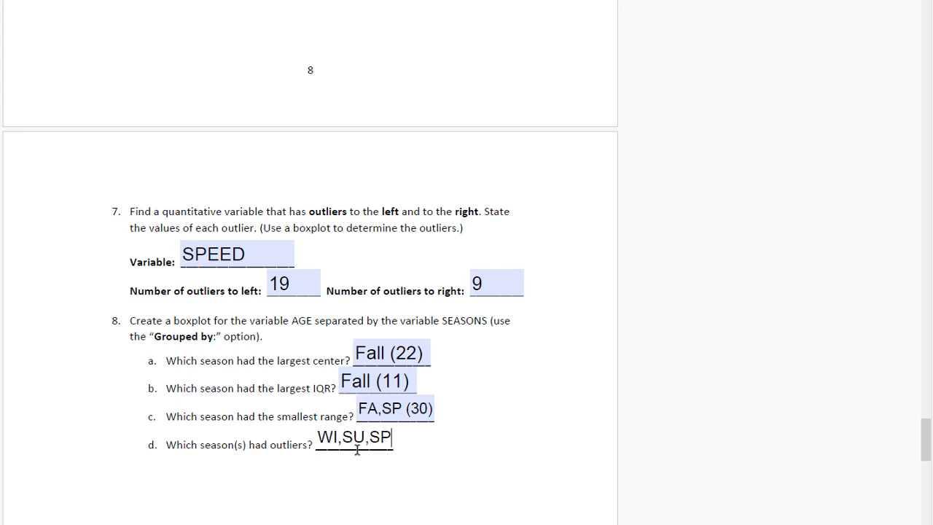
{"action": "left_click", "coordinate": [438, 451]}
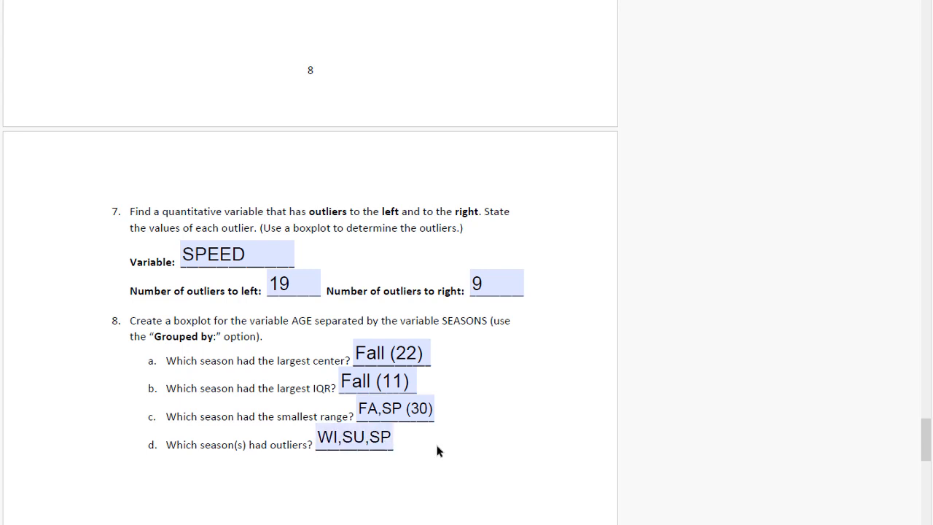